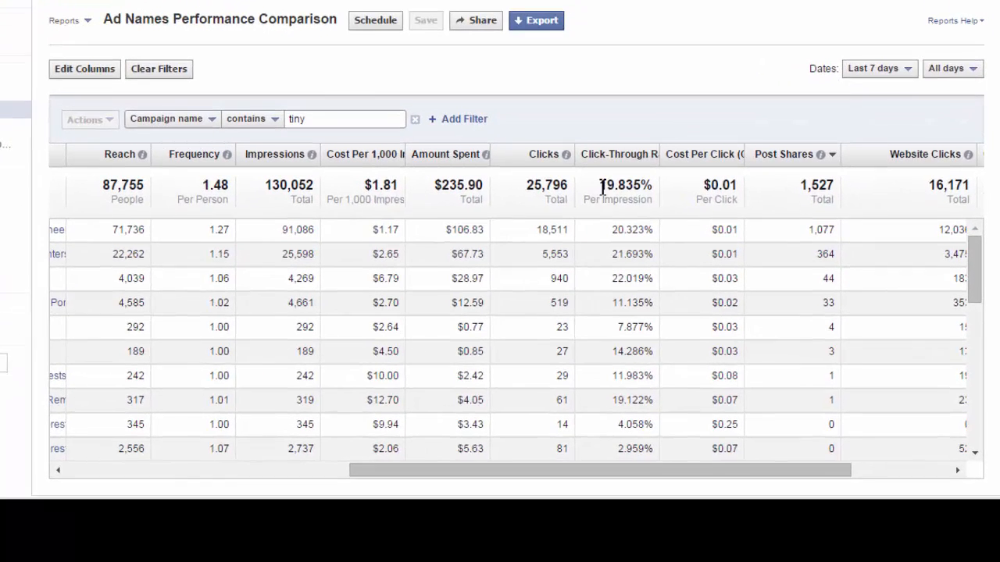
- Examine the overall and per-ad click-through rates in the ad names performance report
left_click_drag(602, 187, 657, 192)
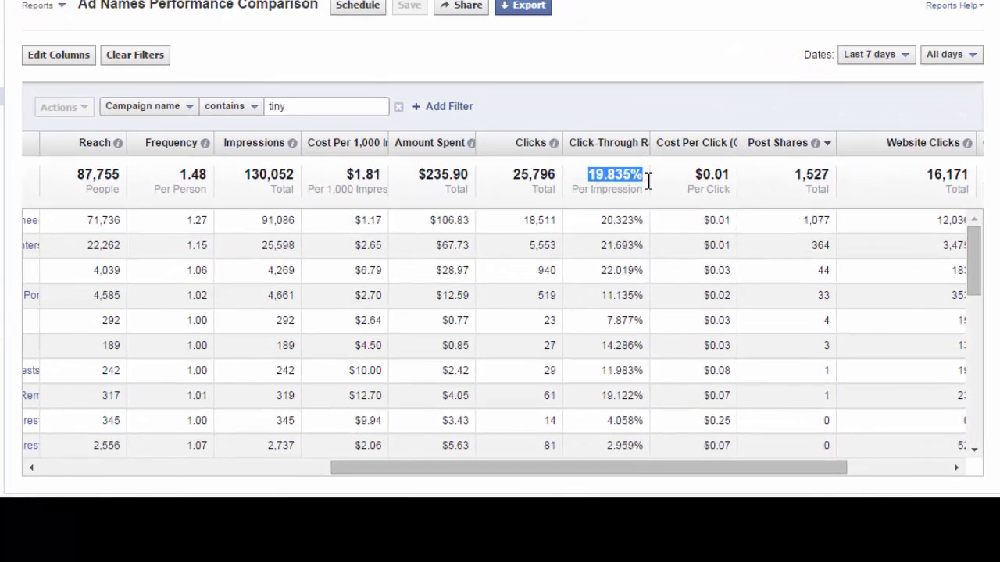
left_click_drag(605, 223, 633, 270)
left_click(622, 237)
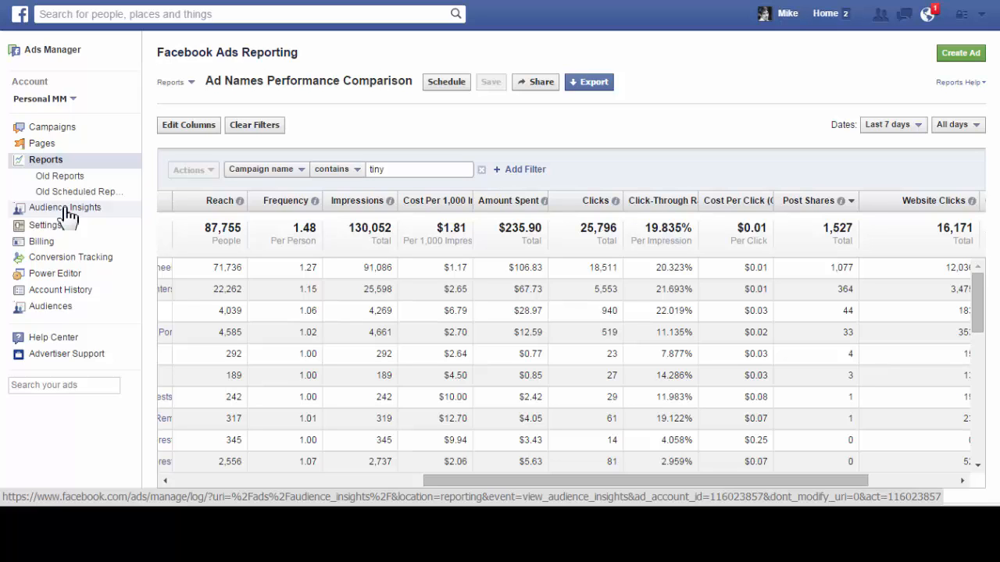
- Open Audience Insights in a new tab and start with everyone on Facebook as the audience
right_click(66, 215)
left_click(88, 217)
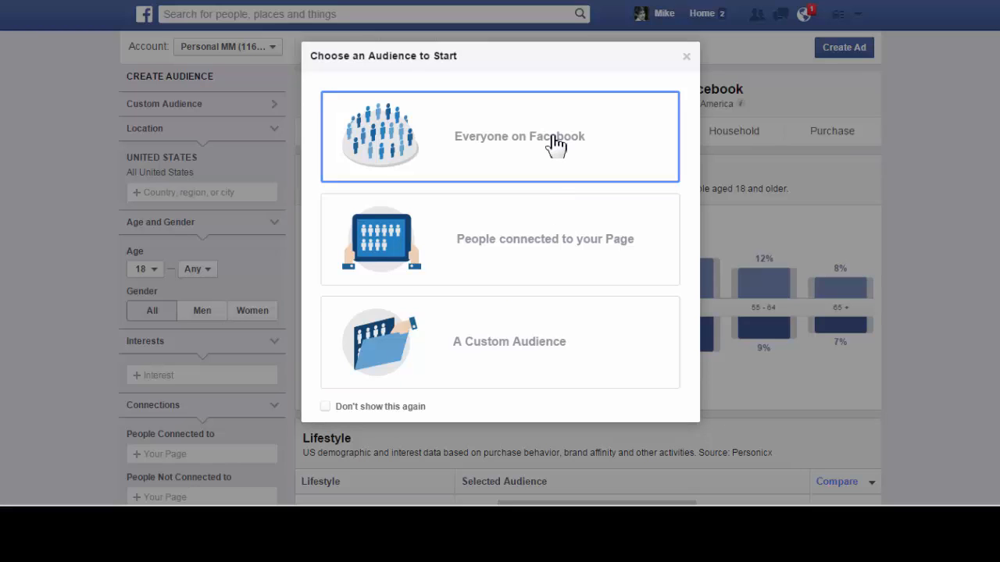
left_click(556, 144)
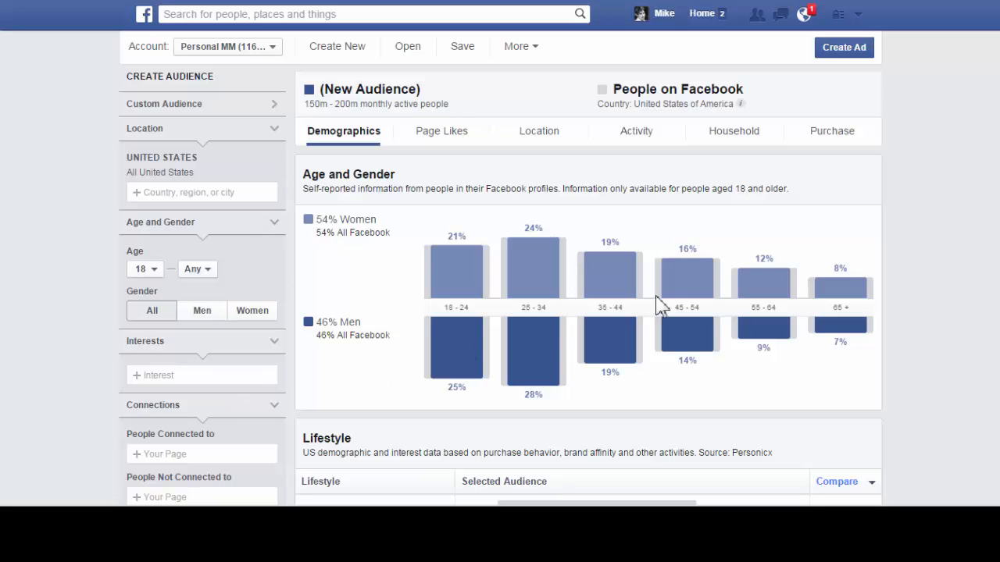
- Collapse the Connections and Interests filter sections and expand the Advanced filters
scroll(585, 312, "down", 2)
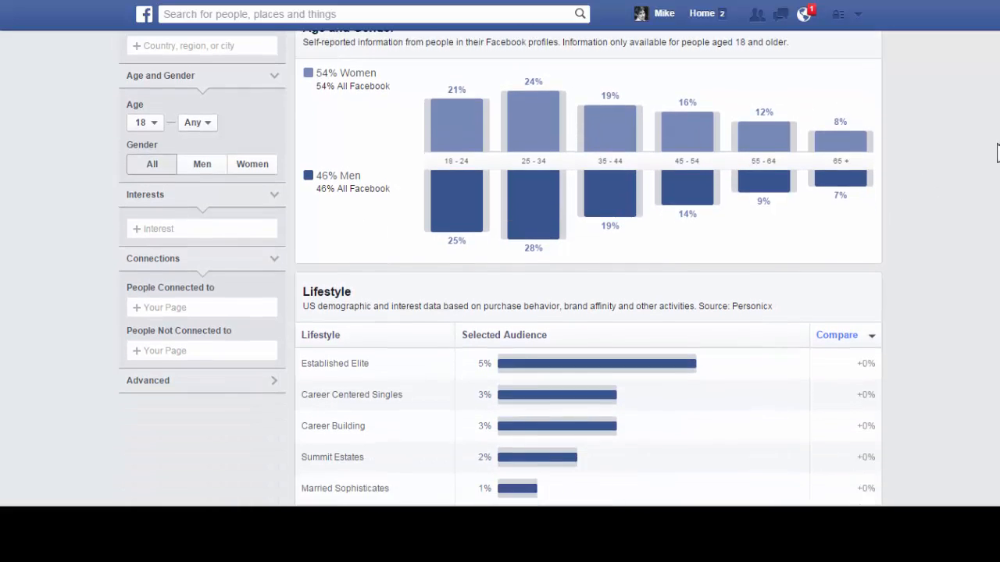
left_click(273, 251)
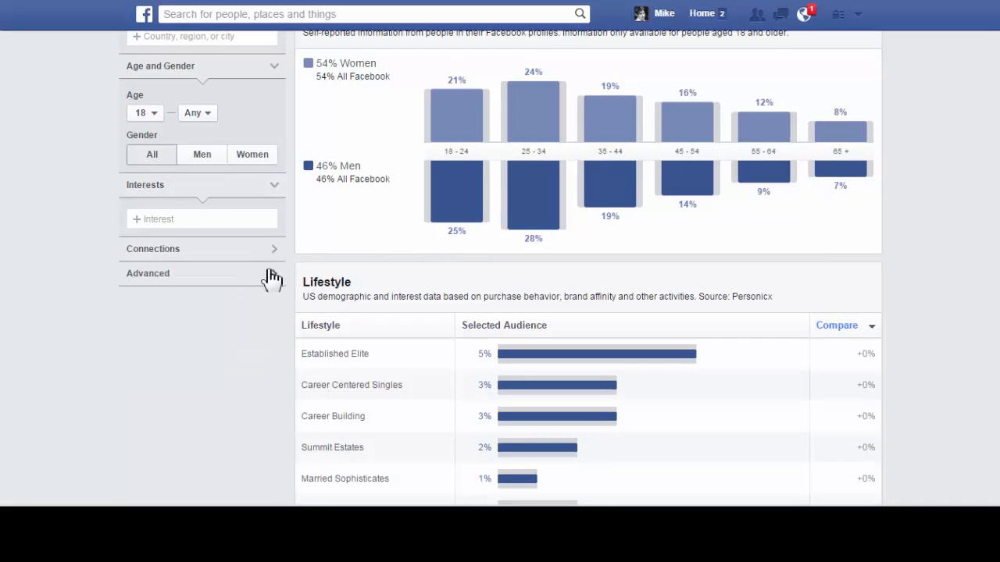
left_click(275, 193)
left_click(272, 235)
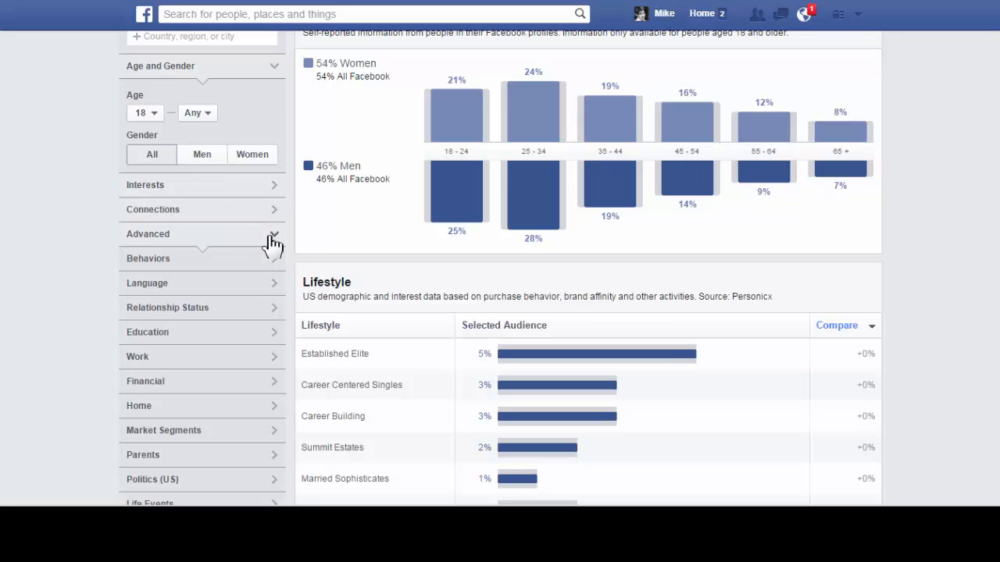
- Look through the Financial categories of the Behaviors filter, including investments and spending methods
left_click(192, 261)
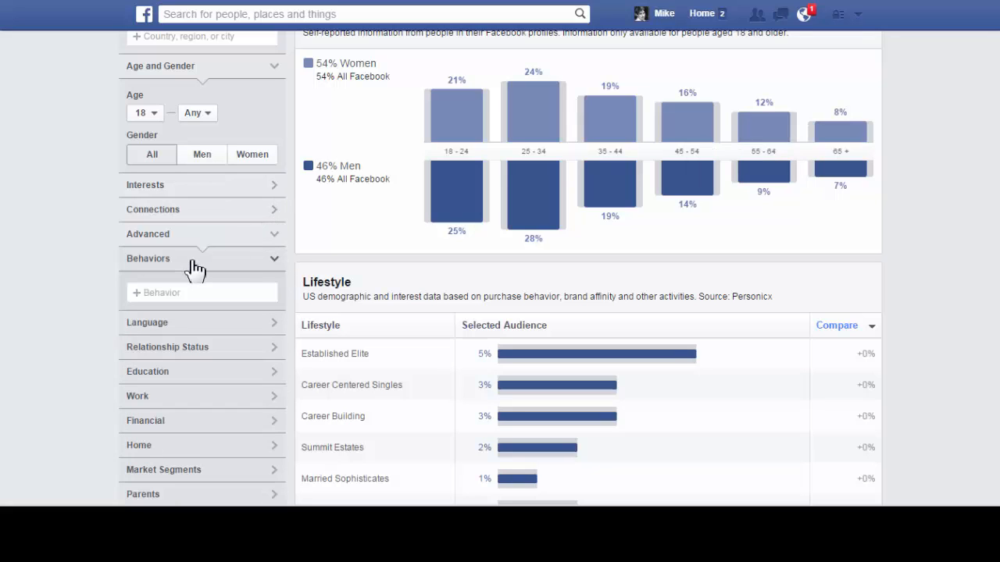
left_click(234, 292)
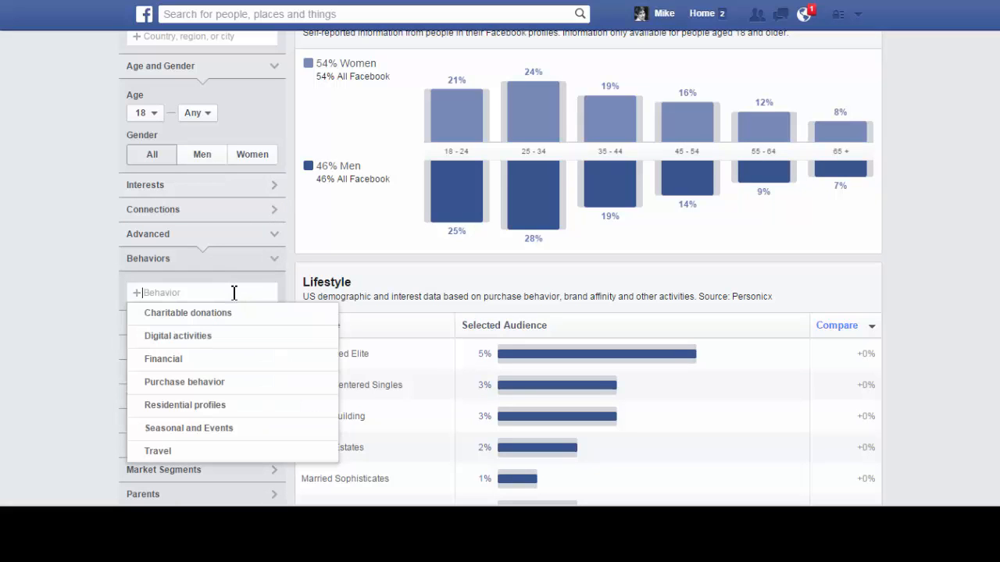
left_click(145, 360)
left_click(149, 367)
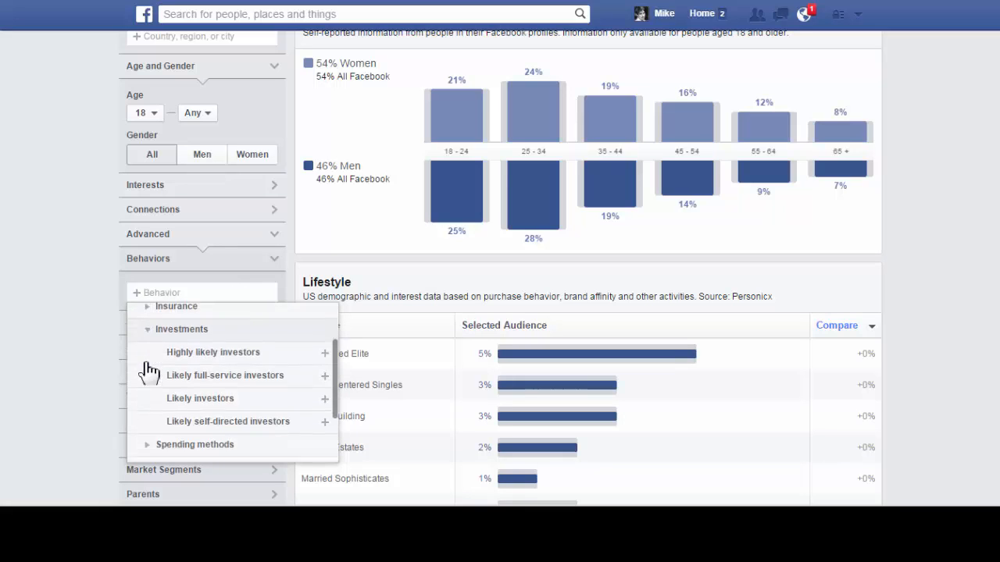
left_click(155, 316)
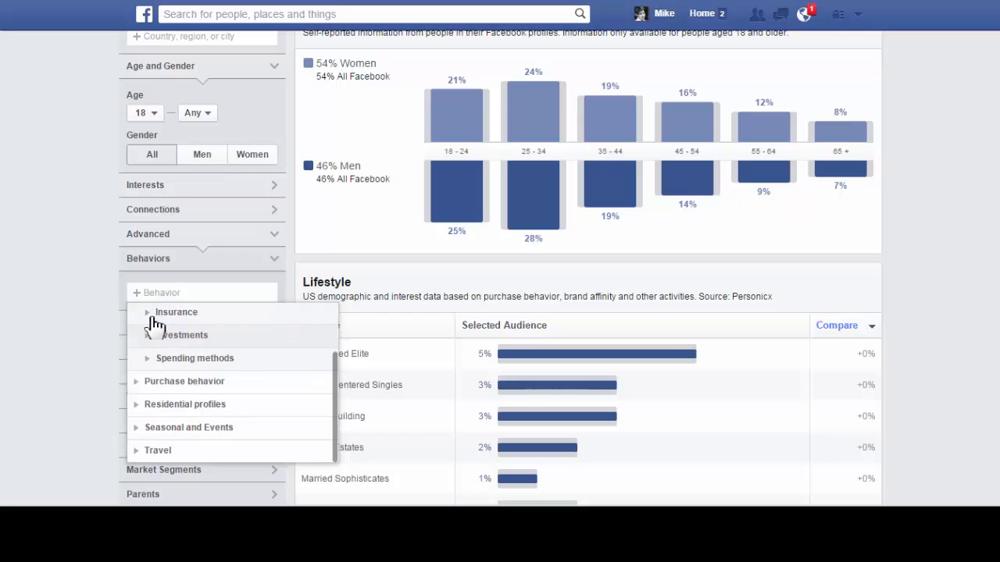
left_click(147, 358)
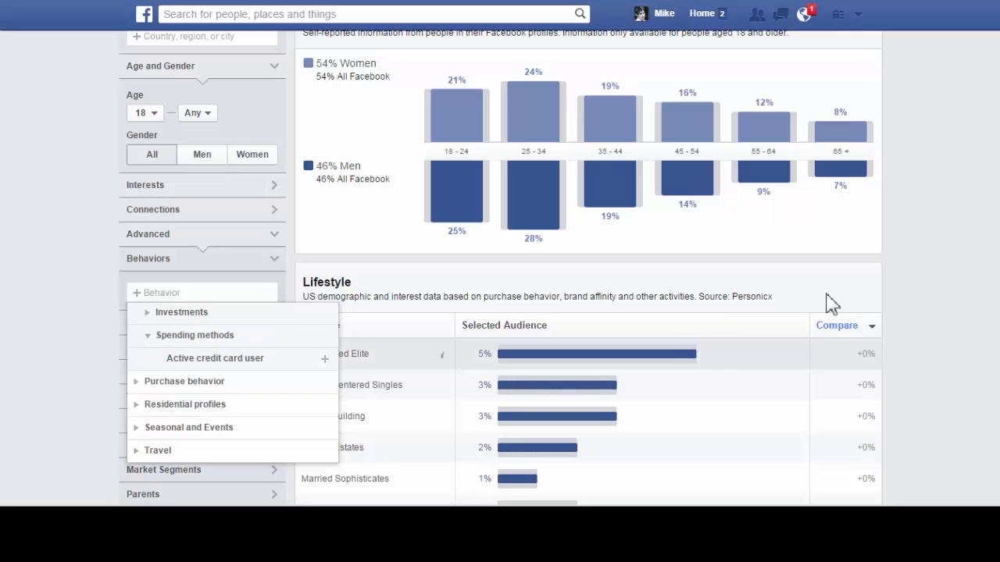
left_click(971, 208)
- Collapse the Location and Age and Gender filter sections of the new audience
scroll(588, 273, "up", 1)
scroll(587, 257, "up", 1)
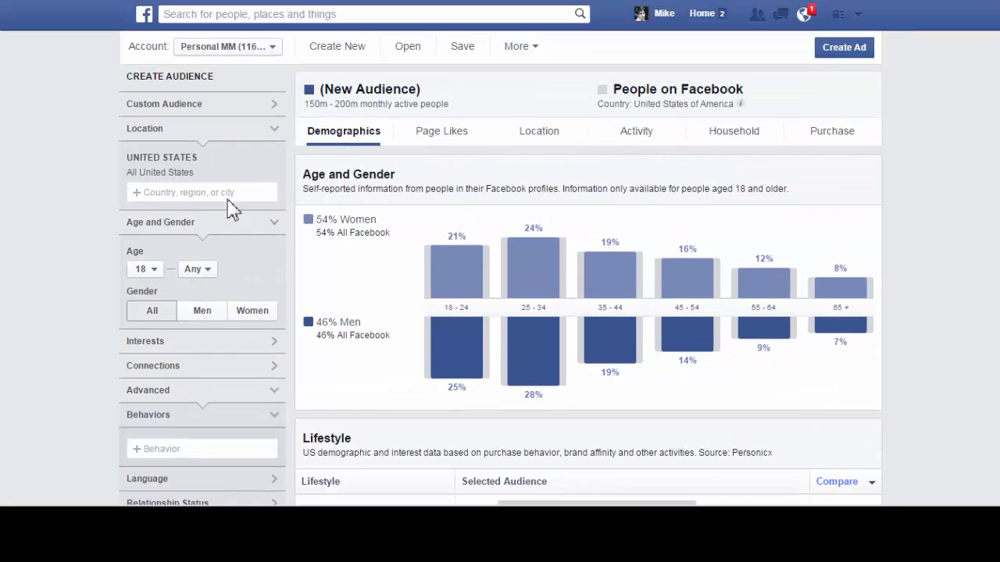
left_click(274, 226)
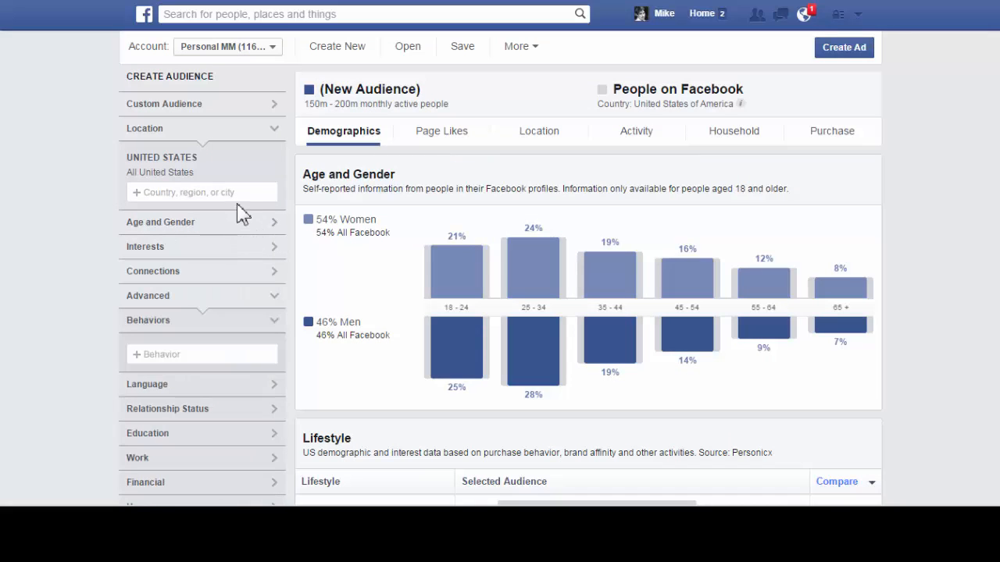
left_click(275, 134)
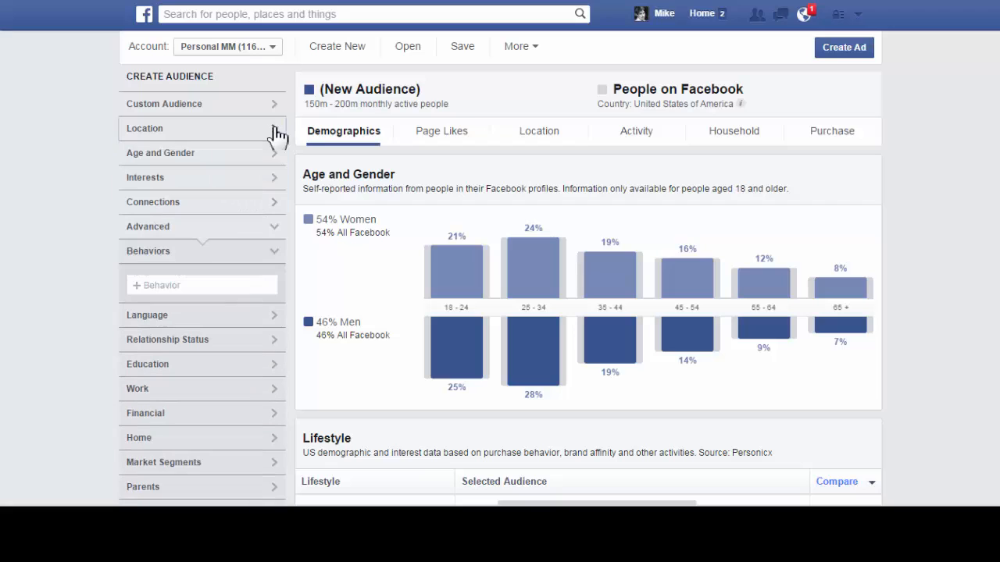
left_click(276, 156)
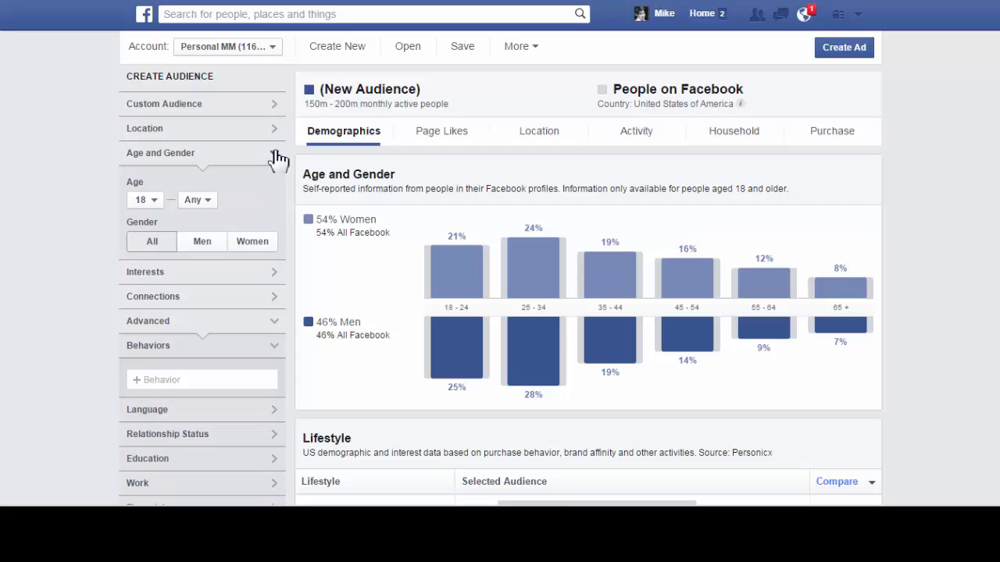
left_click(278, 156)
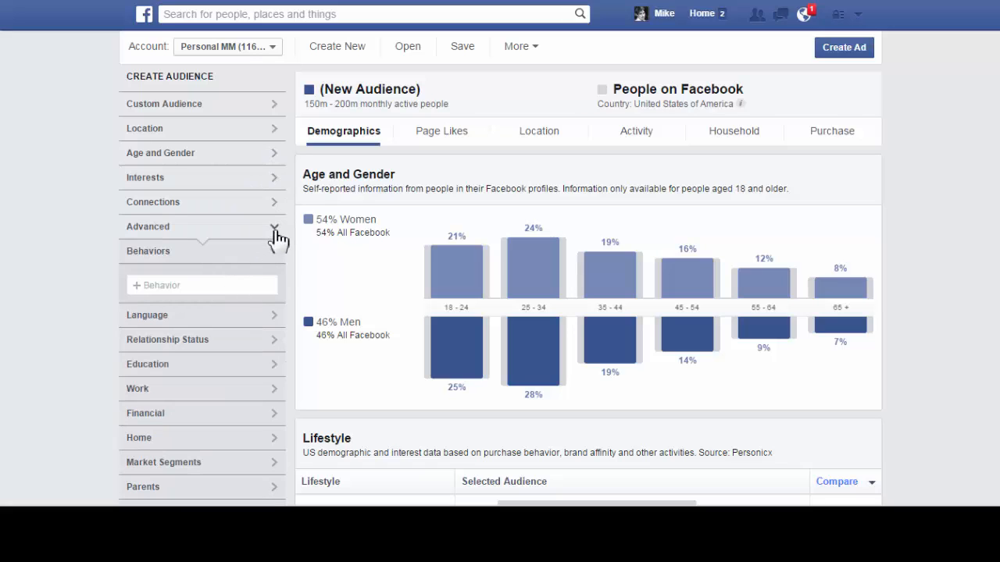
- Expand the Interests filter and add Weddings as an interest for the audience
left_click(242, 211)
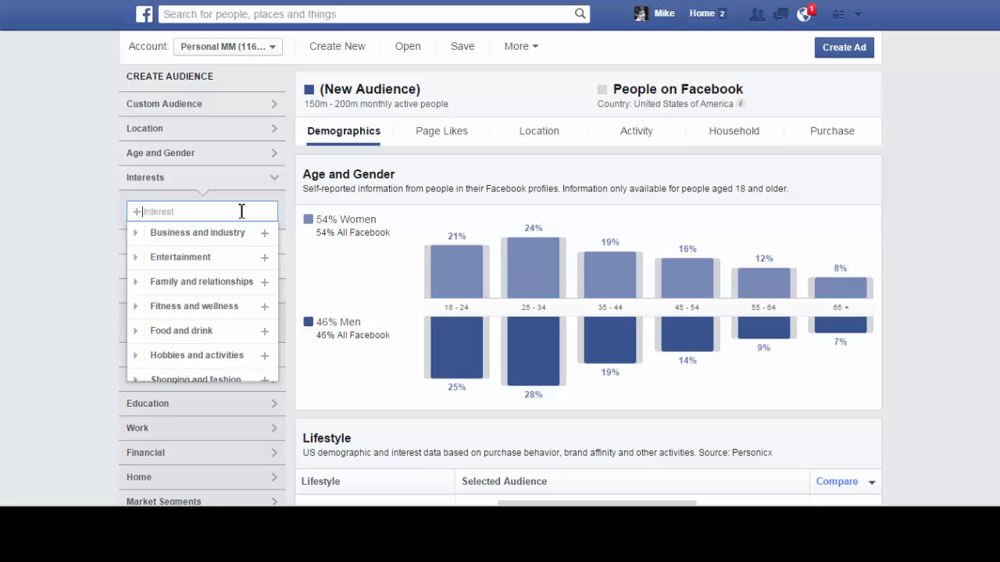
type("wedding")
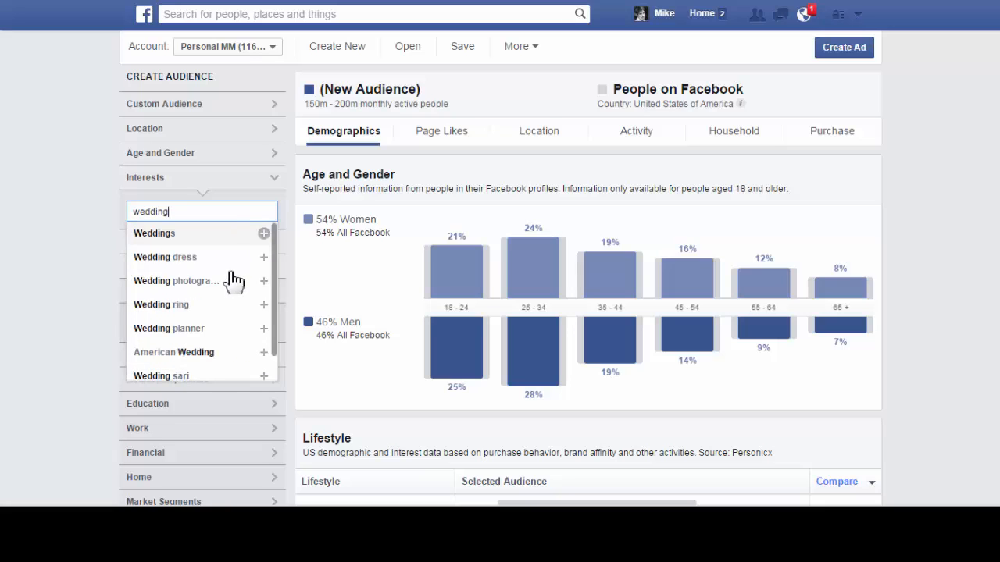
left_click(173, 236)
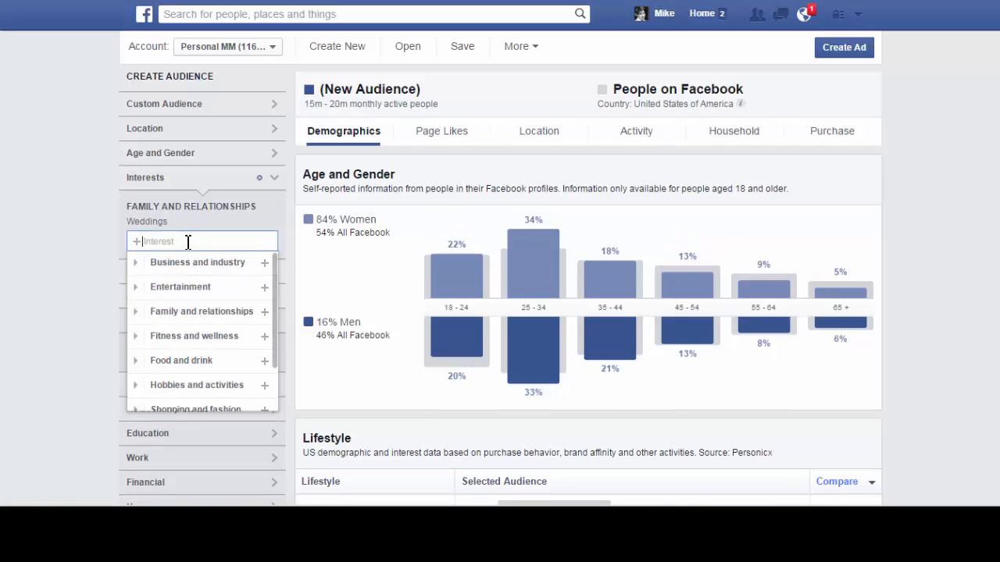
- Search the interests for "wedding", add Wedding dress to the audience and close the suggestions
type("wedding")
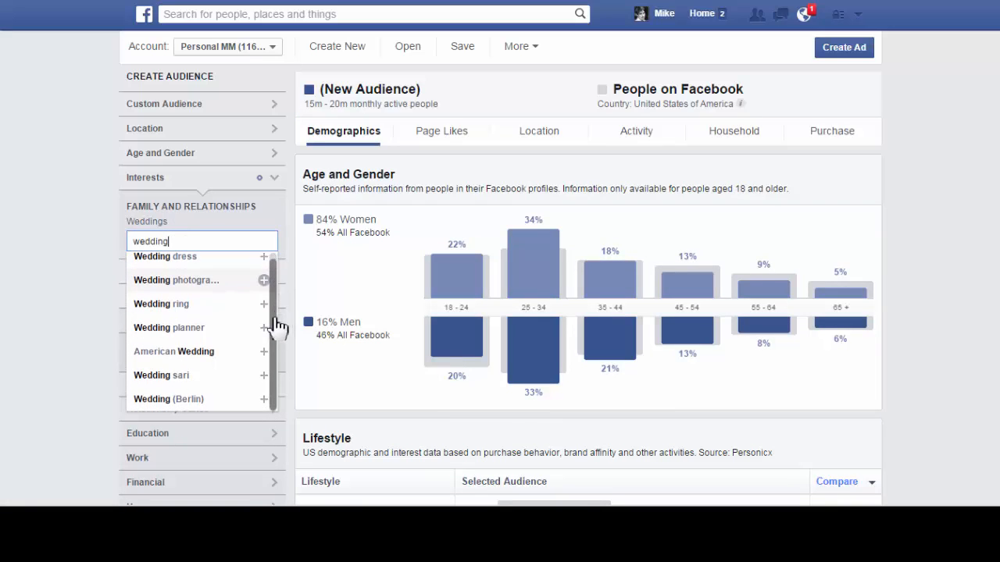
scroll(194, 332, "down", 1)
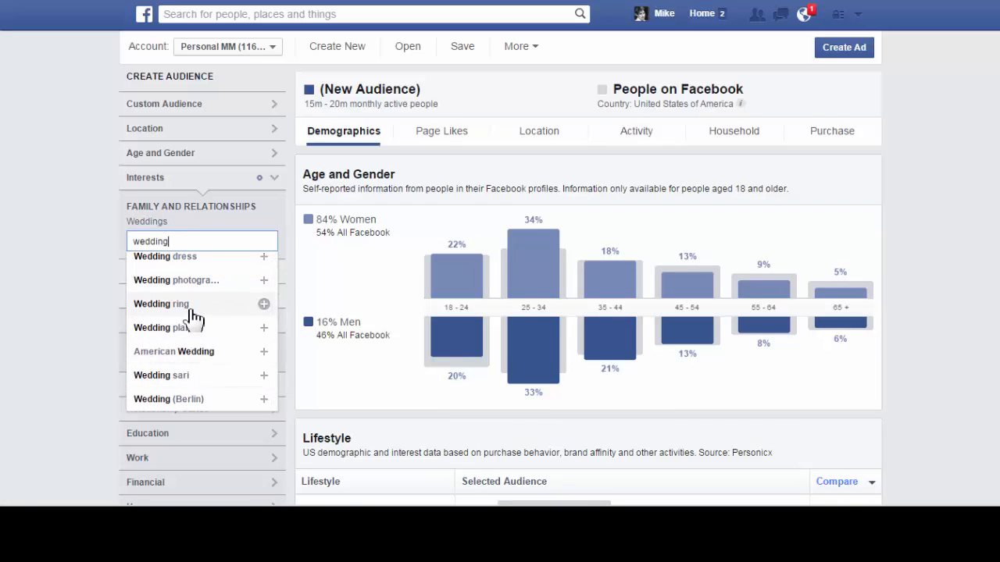
scroll(197, 274, "up", 1)
left_click(166, 263)
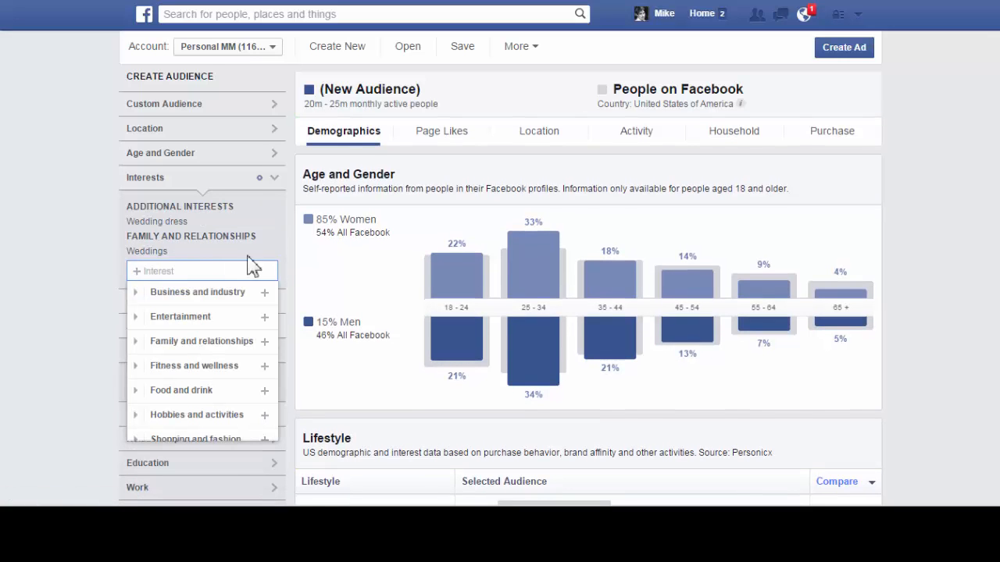
left_click(90, 234)
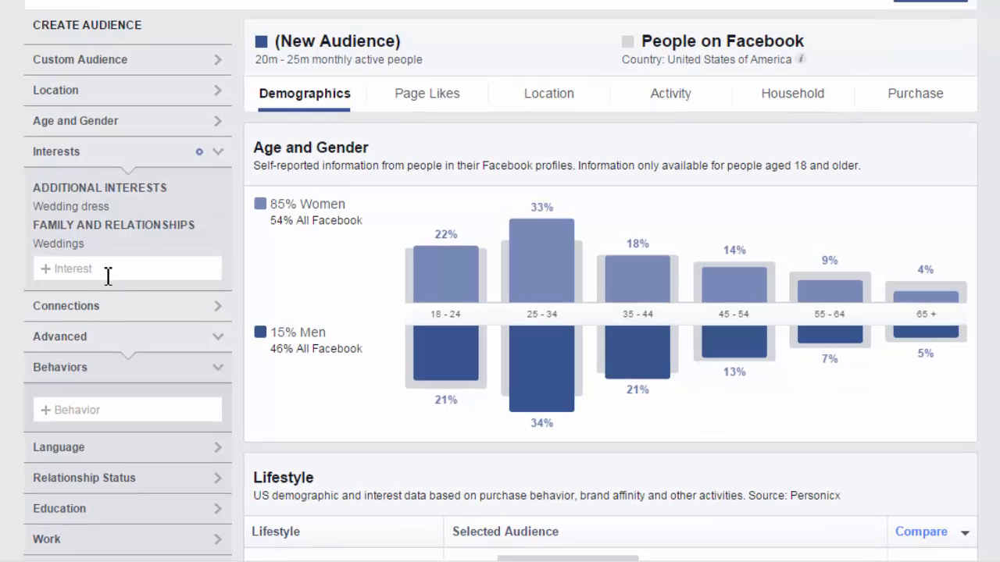
- Review the top categories of pages liked by the wedding audience
mouse_move(123, 207)
left_click(460, 94)
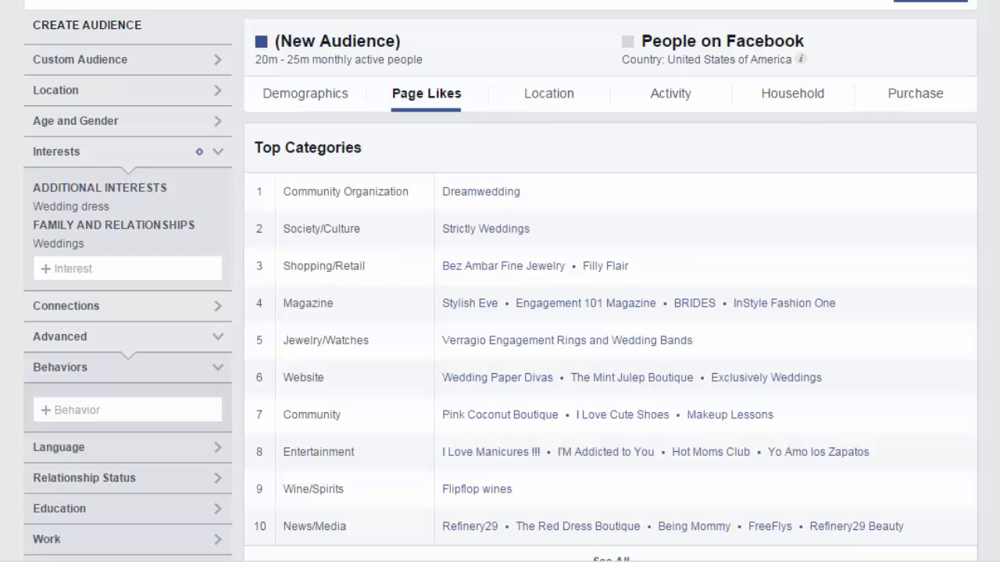
scroll(500, 281, "down", 1)
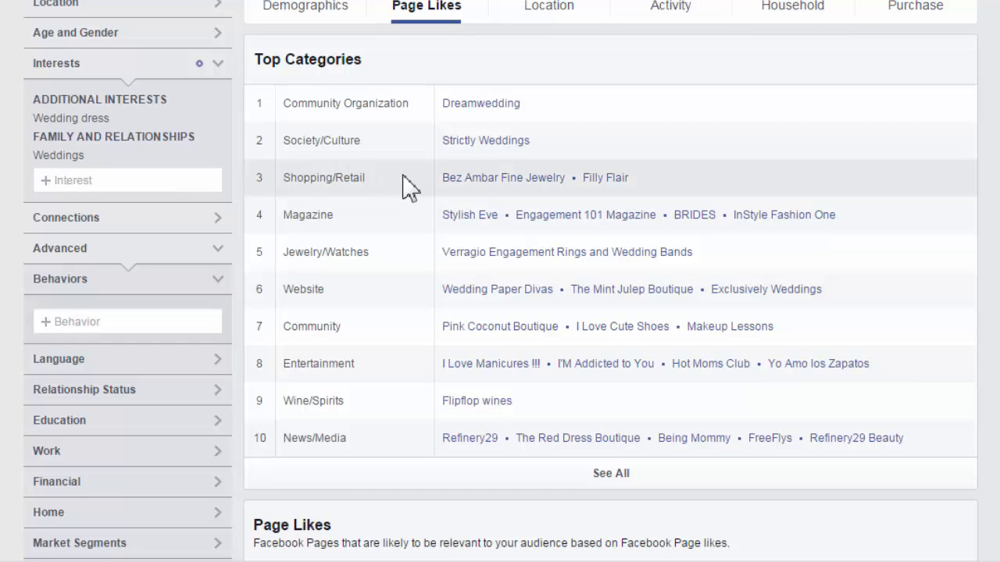
- Search the interests for "brides" and add Brides (magazine) to the audience
left_click(179, 182)
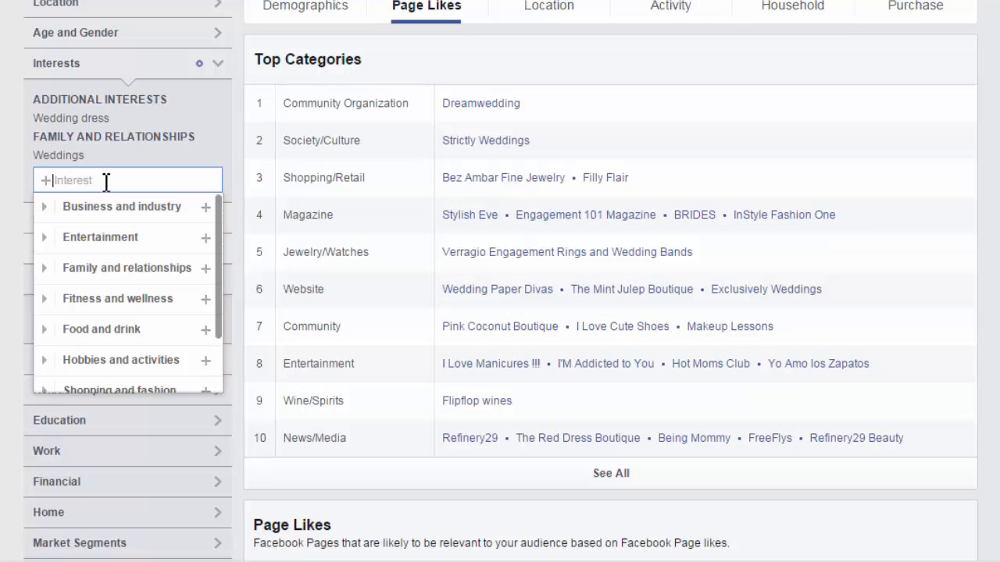
type("brides")
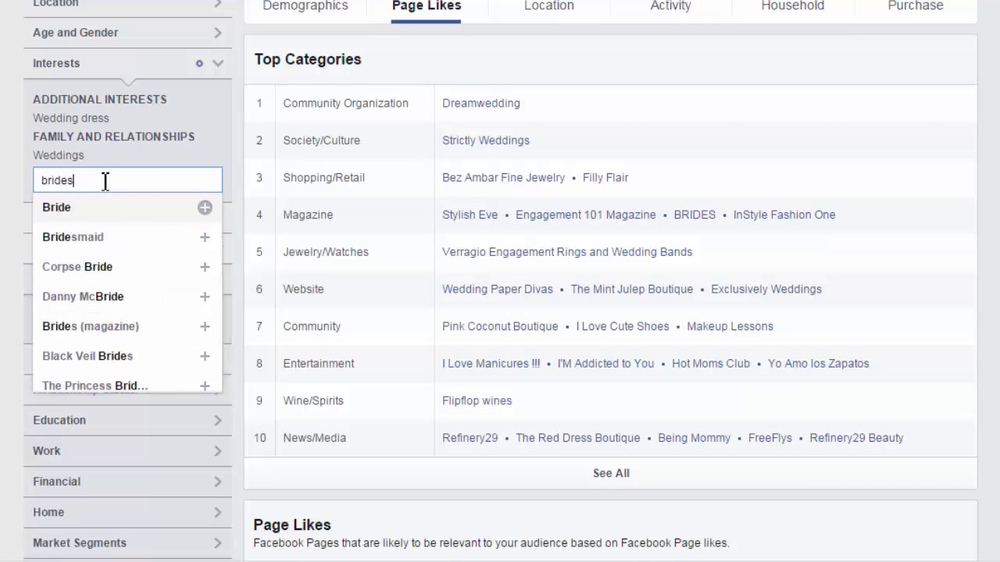
left_click(147, 267)
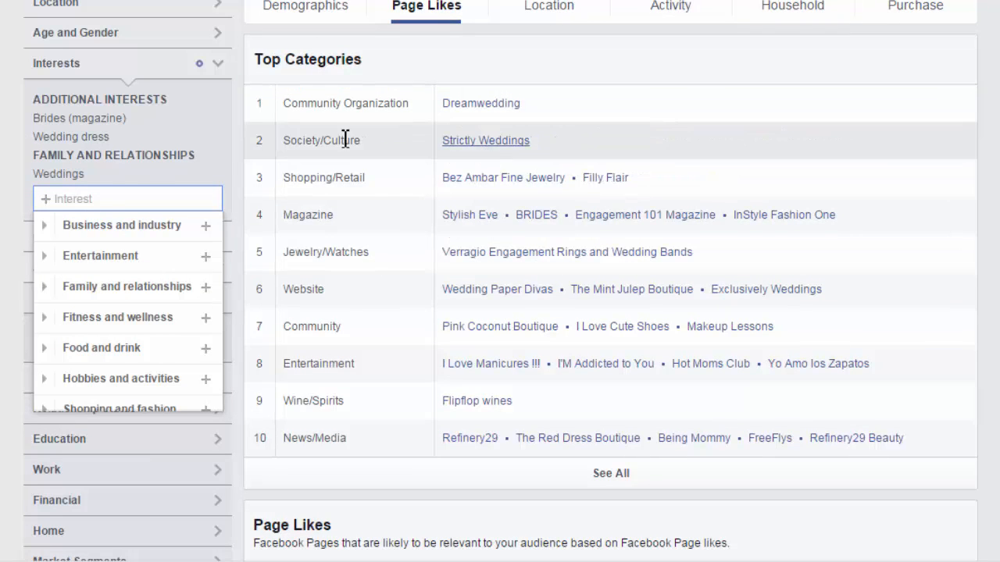
- Add "strictly weddings" to the audience's interests
type("stri")
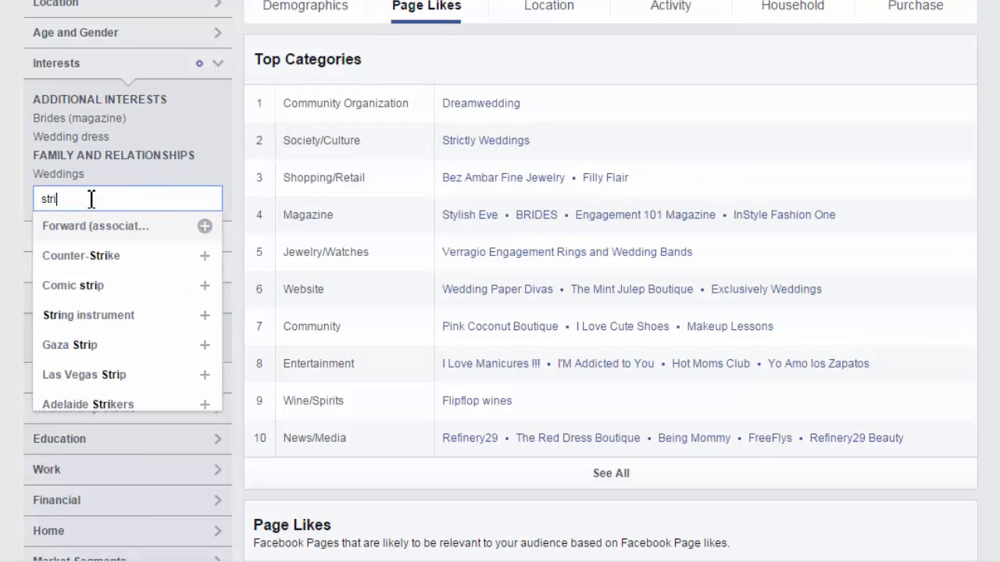
type("ctly wedd")
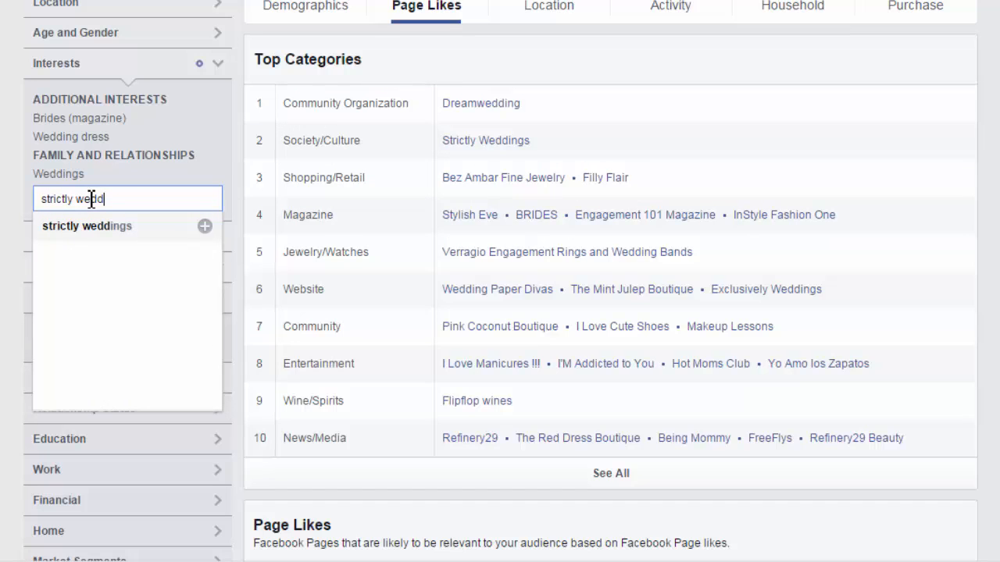
left_click(131, 227)
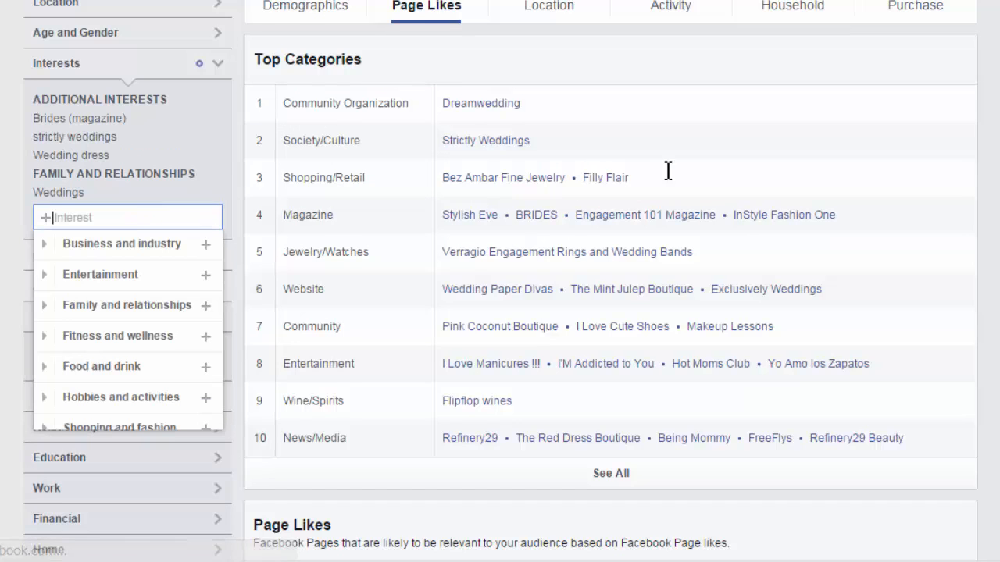
- Search the interests for "dreamwedd" and add dreamweddingie to the audience
type("dre")
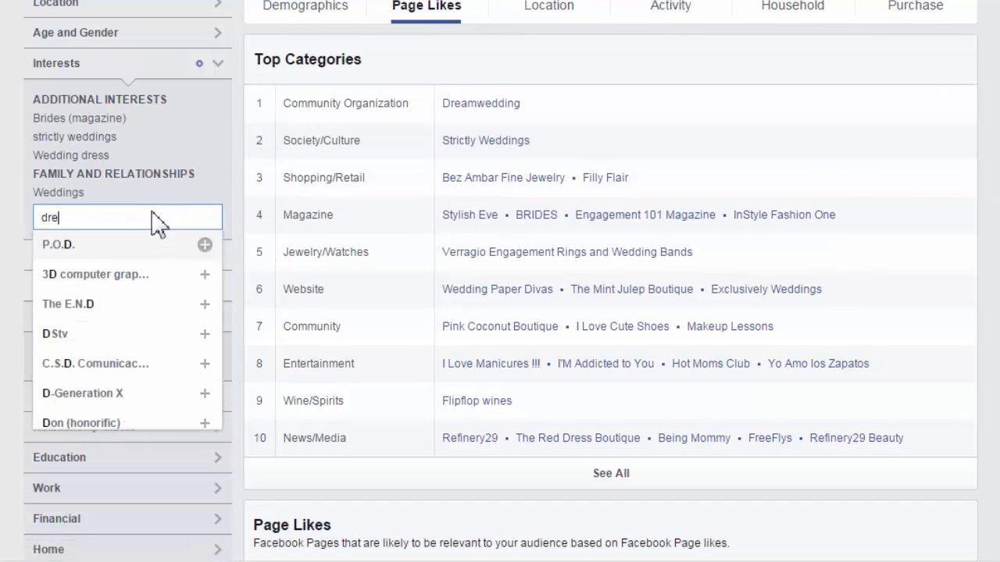
type("amwedd")
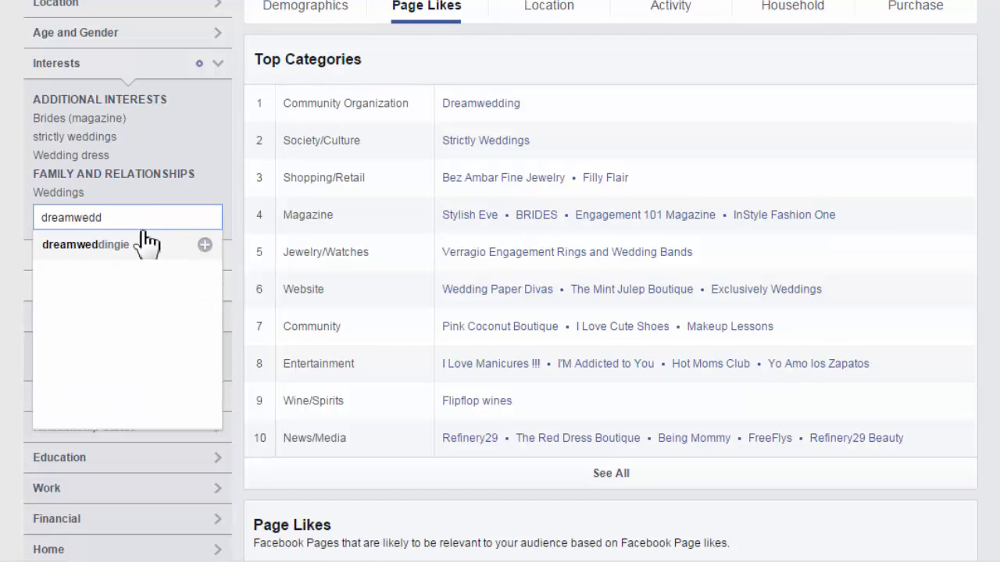
left_click(129, 254)
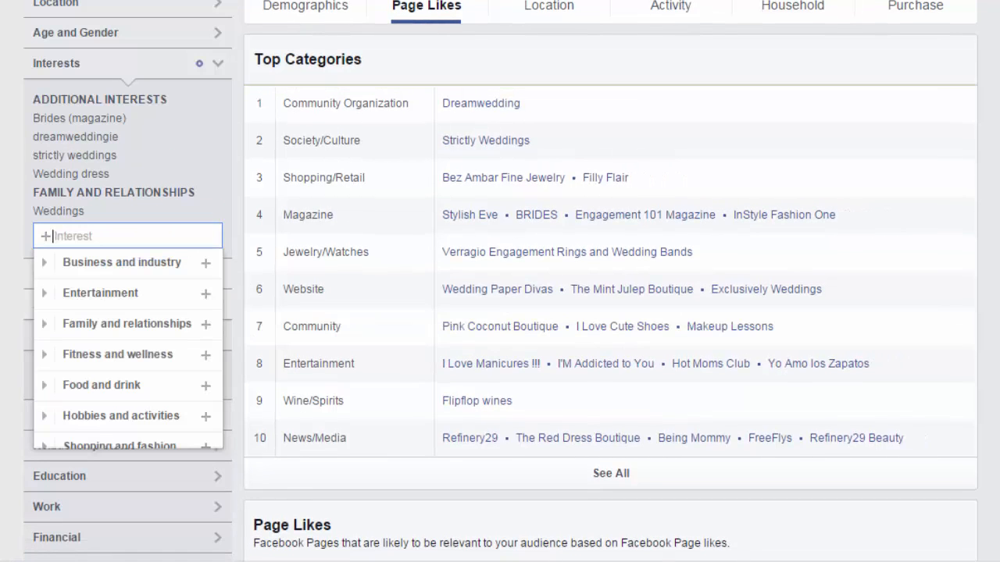
- Sort the Page Likes list by affinity and review the pages most relevant to the wedding audience
scroll(500, 281, "down", 2)
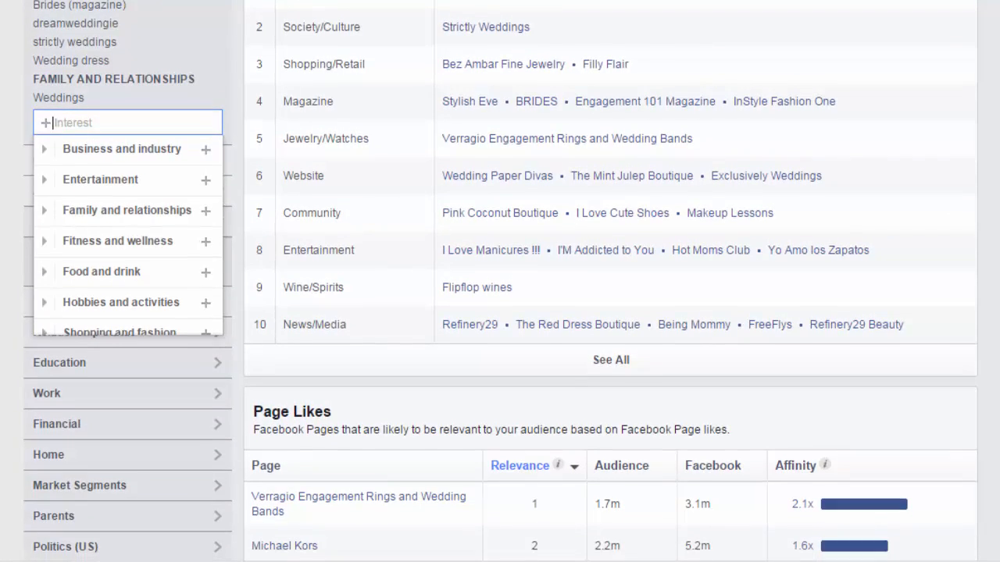
scroll(500, 282, "down", 2)
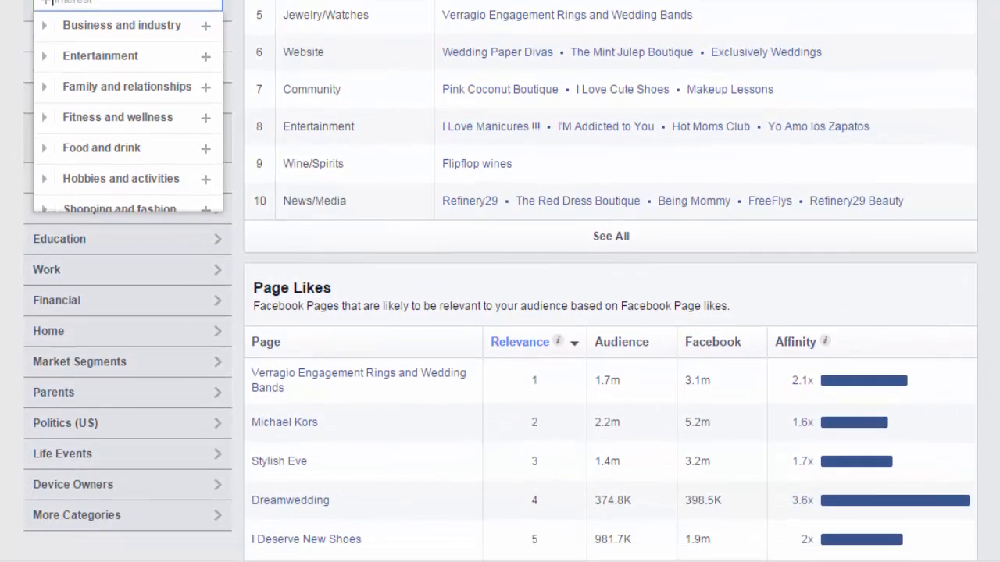
scroll(328, 227, "down", 1)
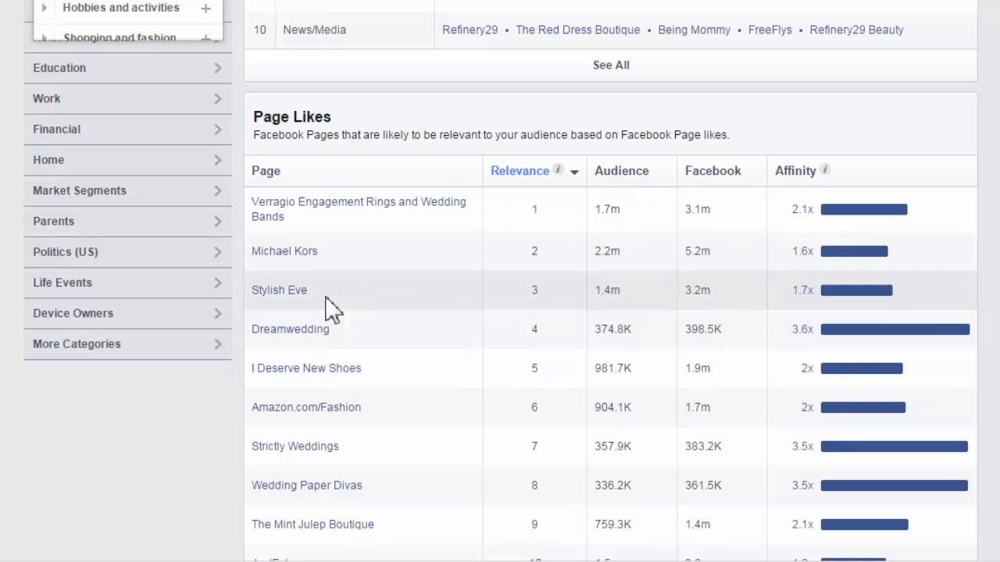
left_click(796, 170)
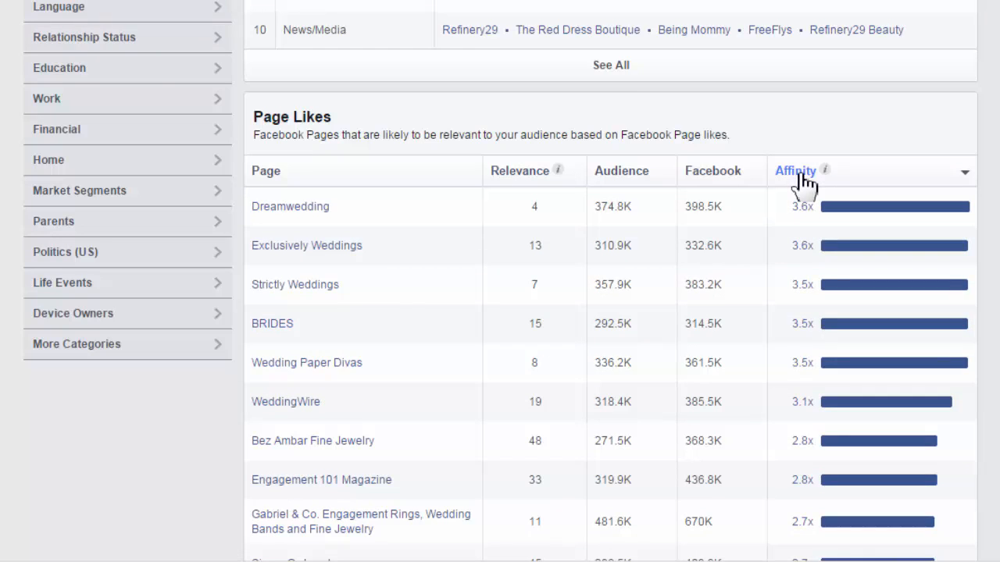
mouse_move(830, 209)
scroll(281, 51, "up", 1)
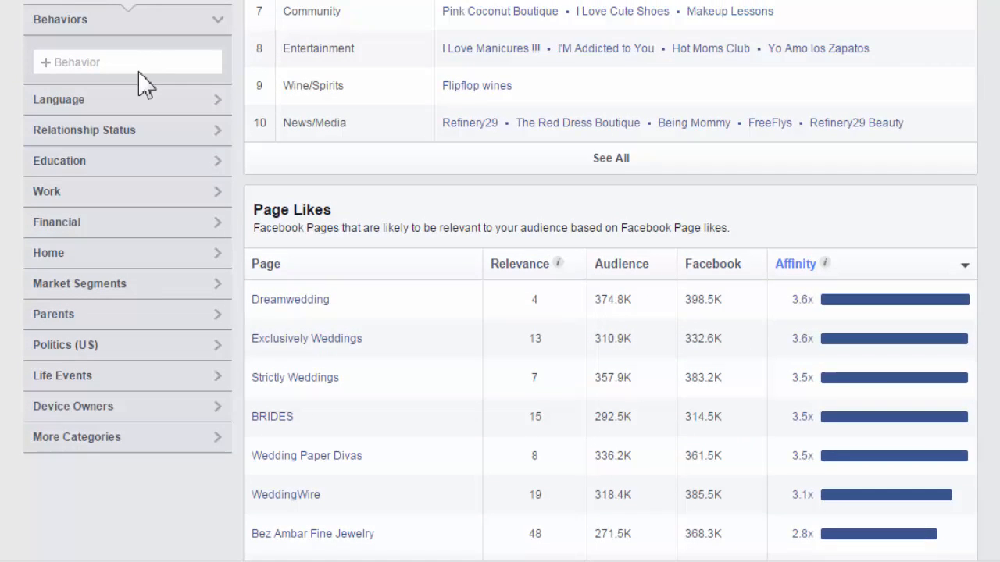
scroll(433, 286, "down", 1)
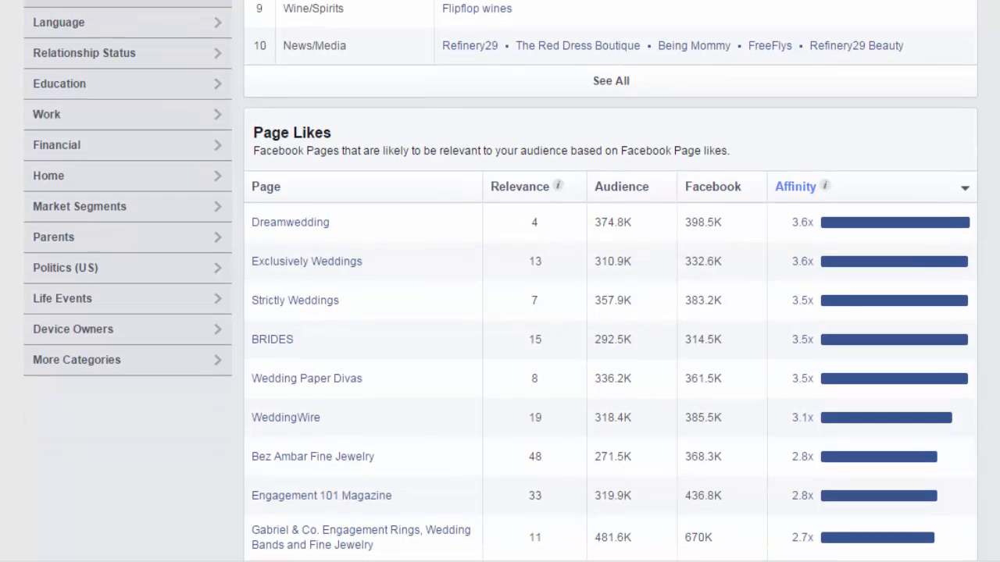
mouse_move(336, 267)
- Search the interests for "weddingwire" and add WeddingWire to the audience
scroll(596, 50, "up", 6)
left_click(118, 332)
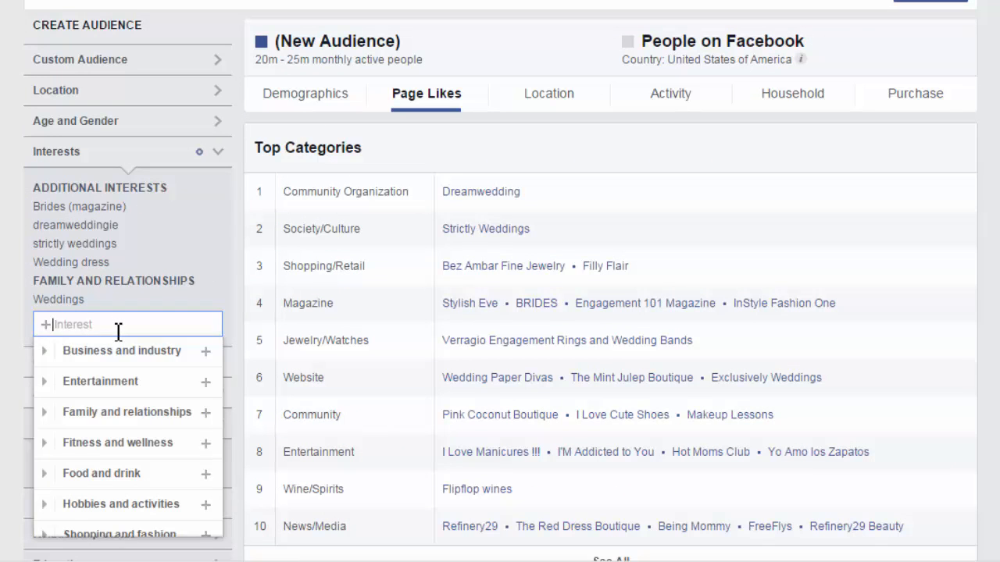
type("weddingwire")
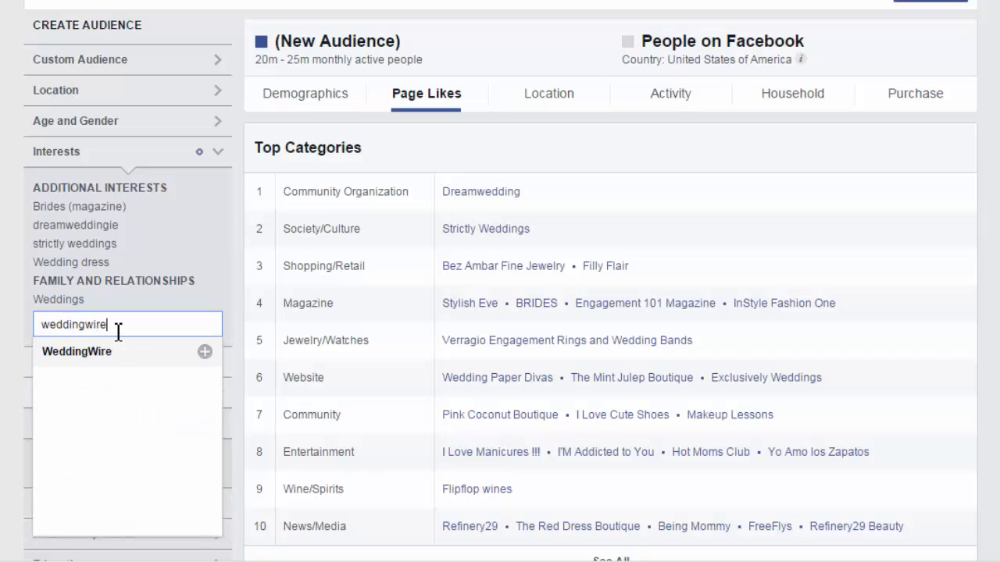
left_click(117, 353)
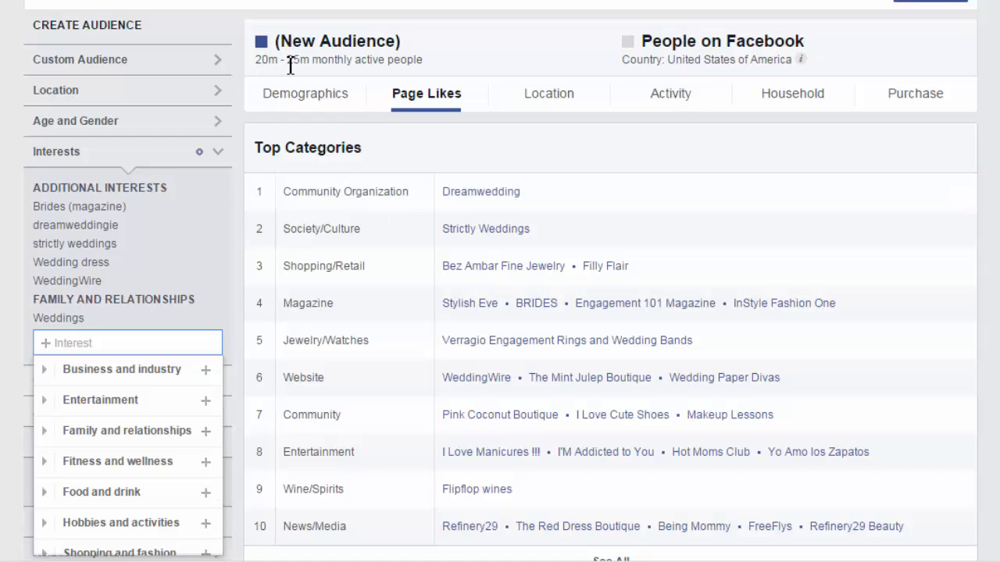
- Restrict the audience's relationship status to Engaged, including Engaged (6 months) and Engaged (1 year), and check the audience size
left_click(219, 153)
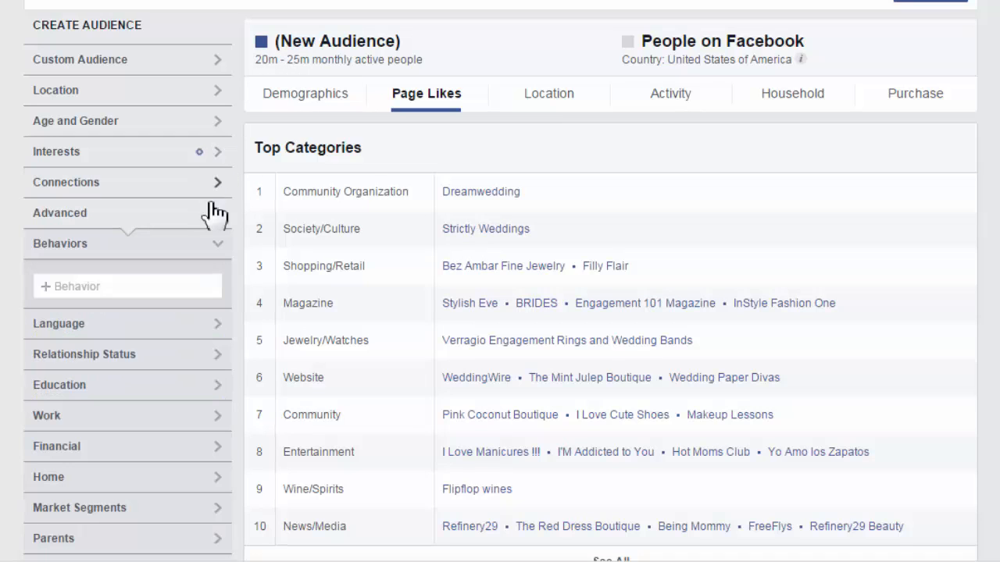
left_click(219, 247)
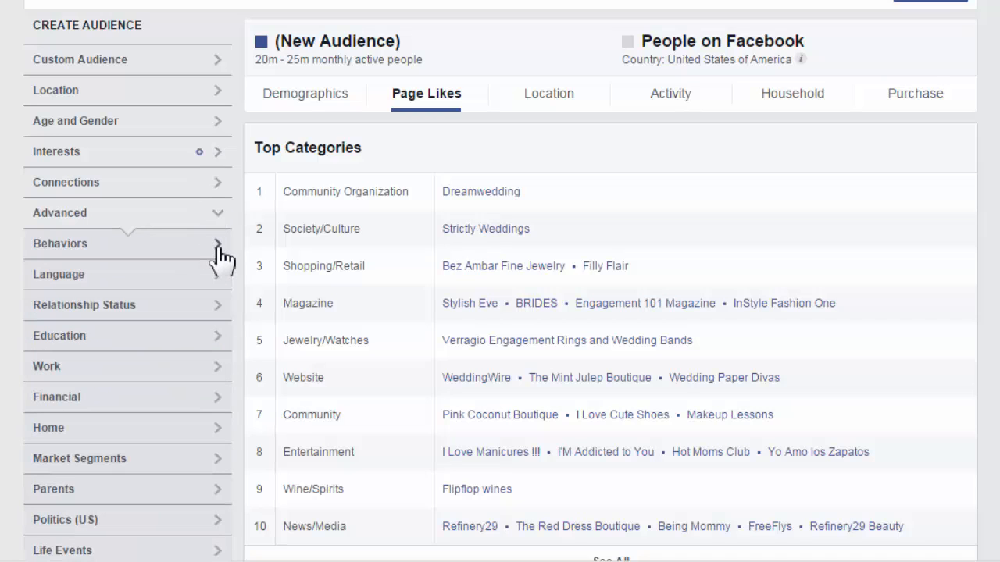
left_click(217, 311)
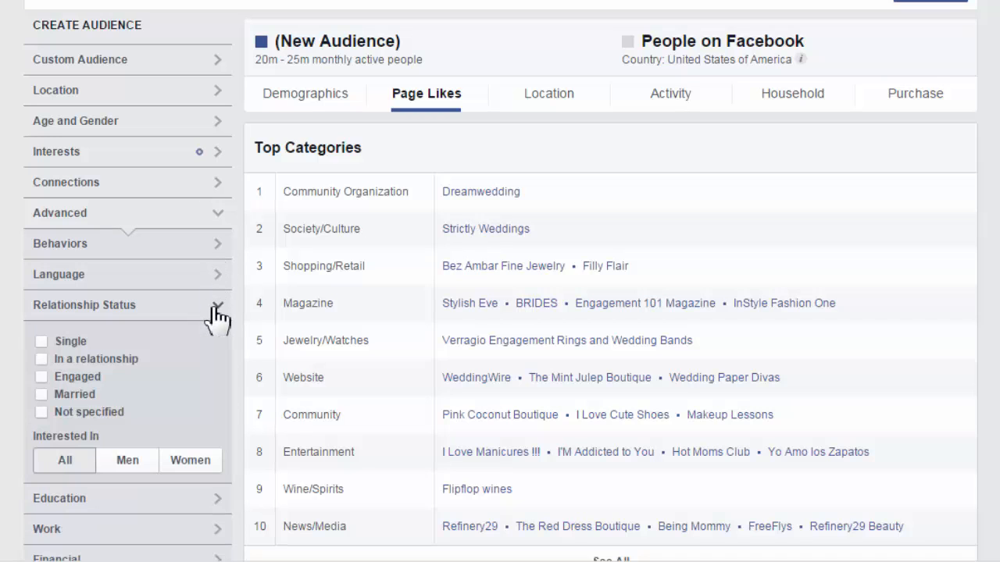
left_click(43, 378)
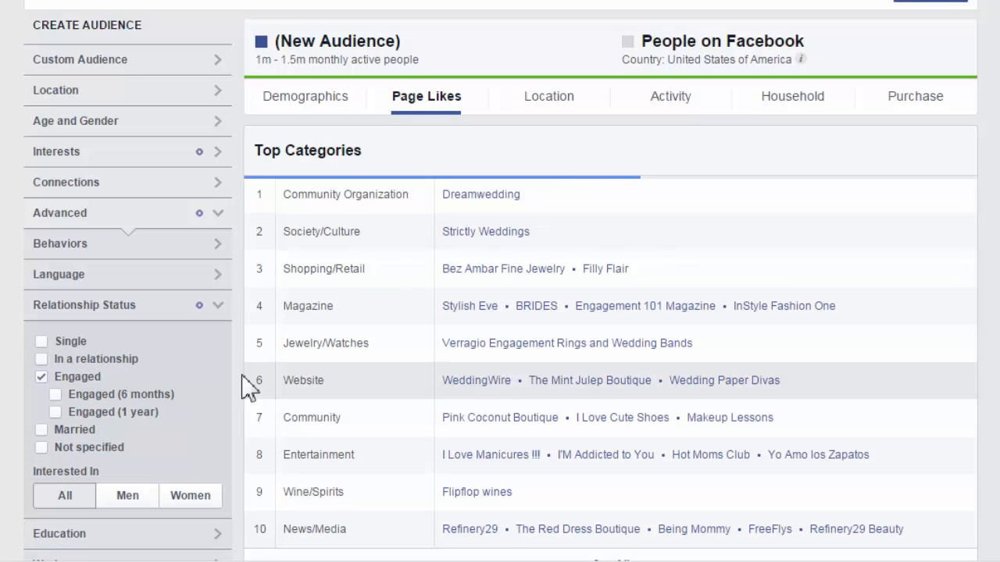
left_click(55, 412)
left_click(56, 396)
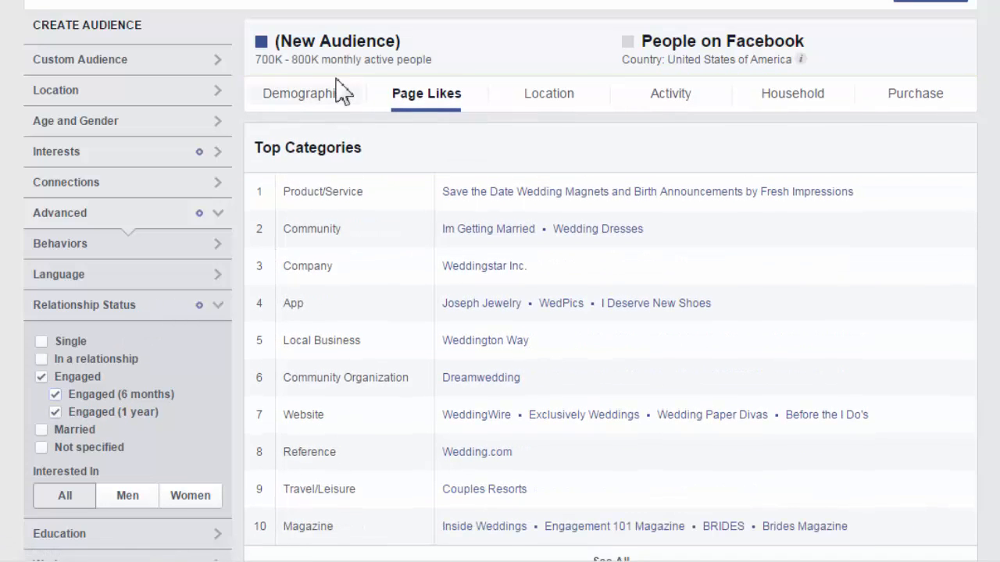
left_click_drag(256, 59, 326, 64)
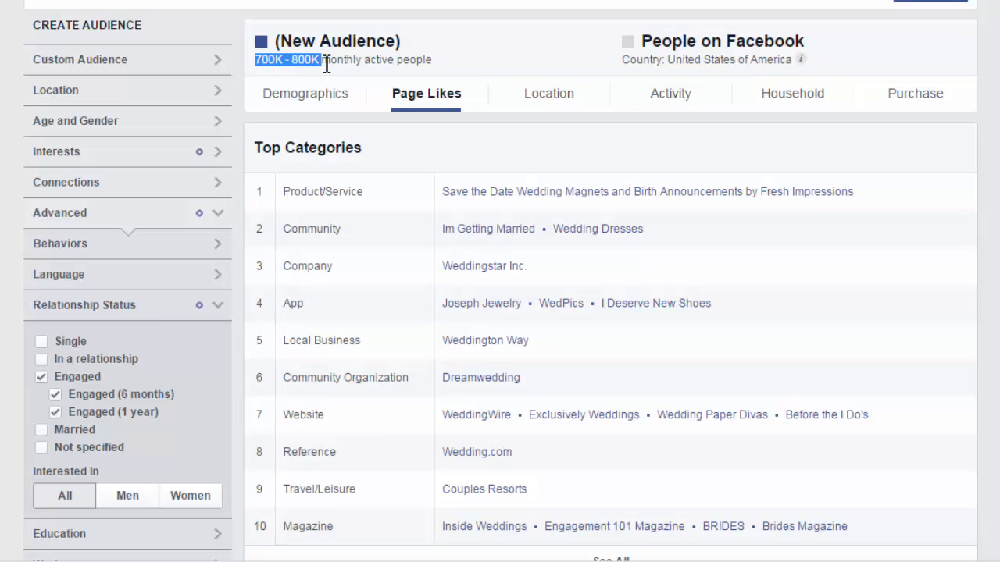
left_click(219, 308)
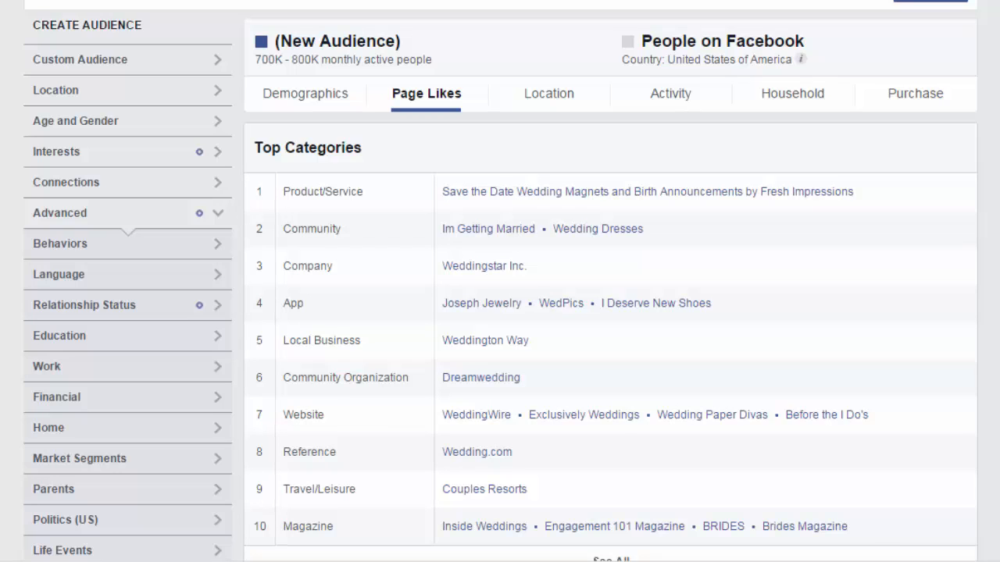
- Show the engaged audience's top cities and set its location to San Francisco, California, United States
left_click(555, 100)
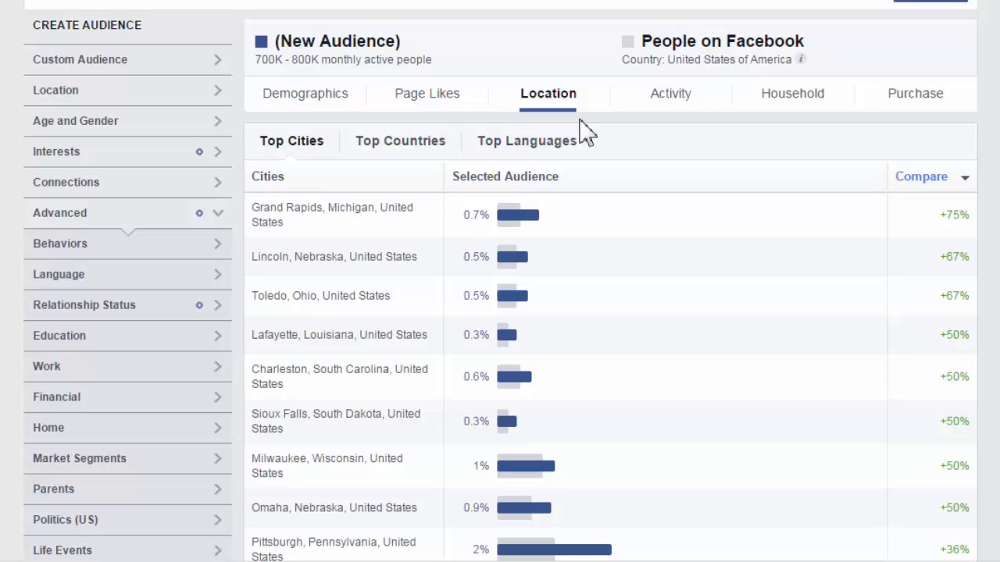
left_click(206, 95)
type("san")
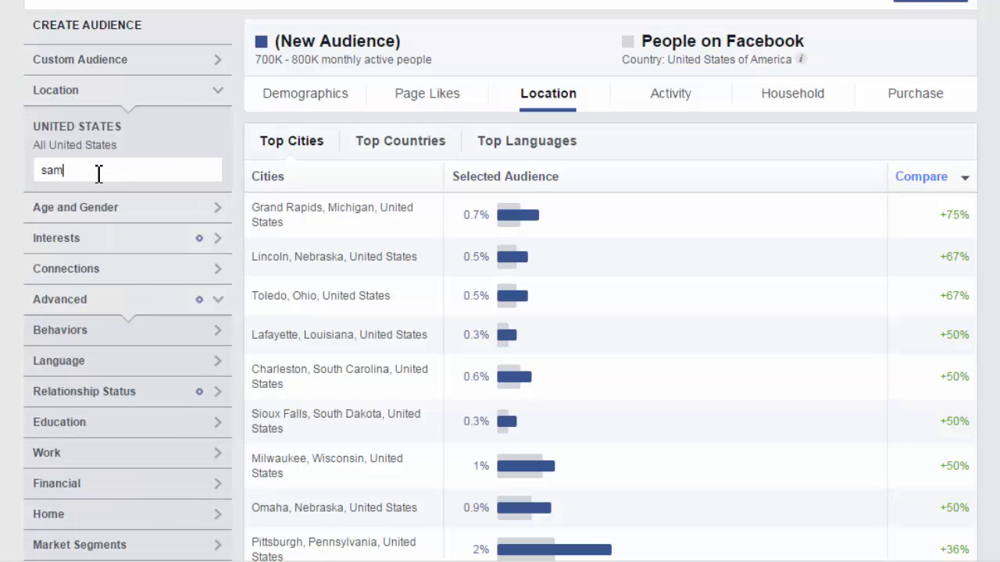
key("BackSpace")
type("n")
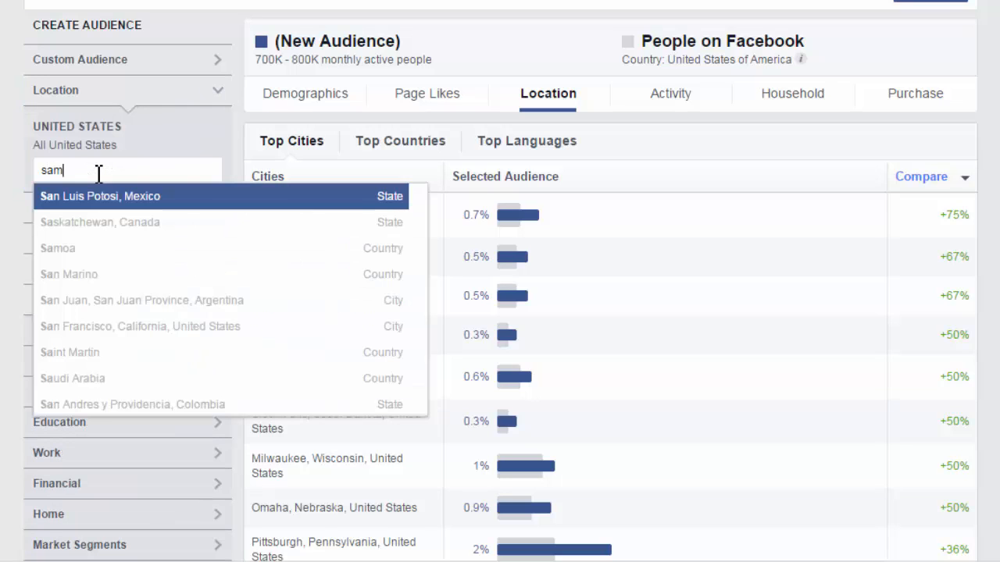
key("BackSpace")
type("n")
key("BackSpace")
type("n fran")
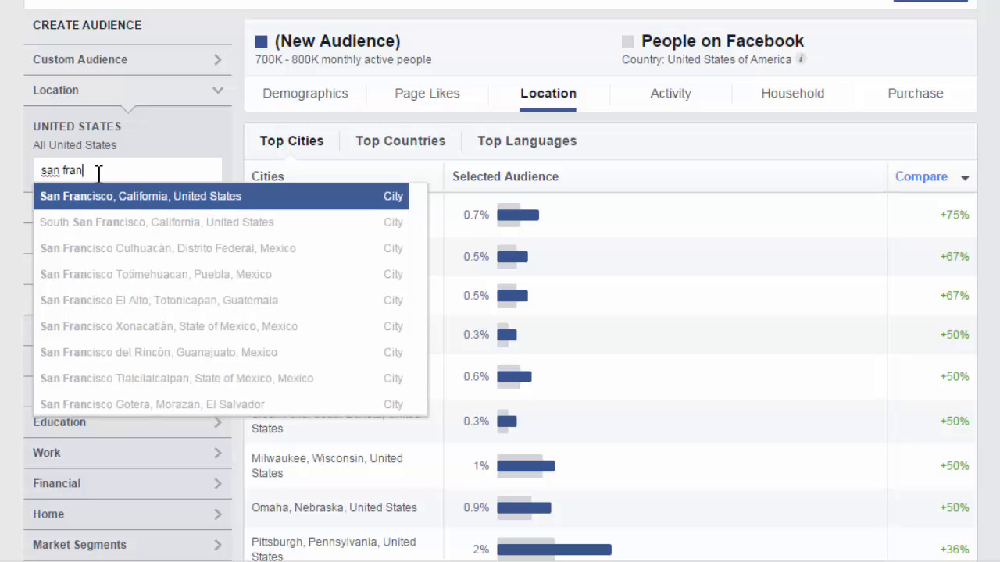
left_click(113, 197)
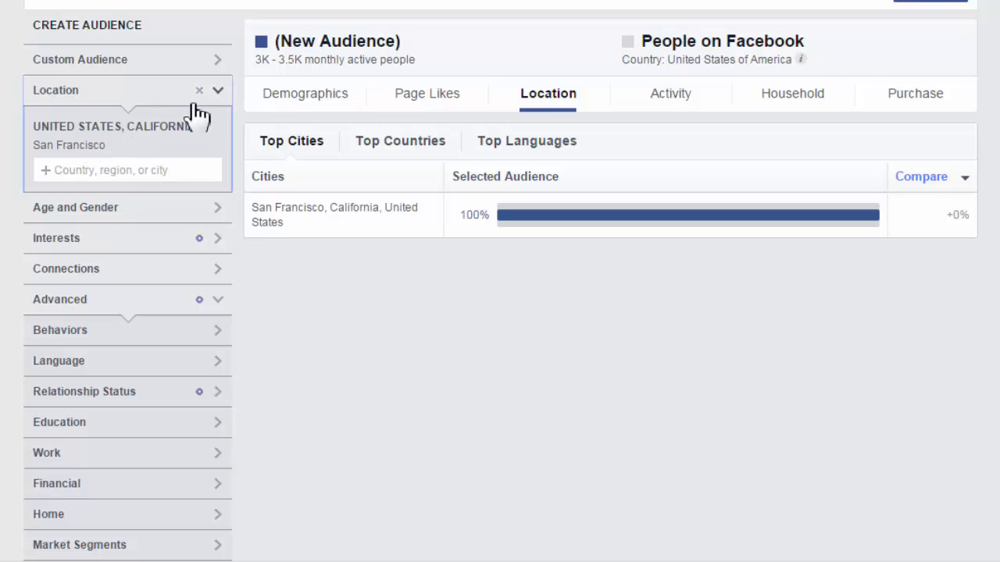
- Replace the San Francisco location with the state of California, United States
left_click(93, 178)
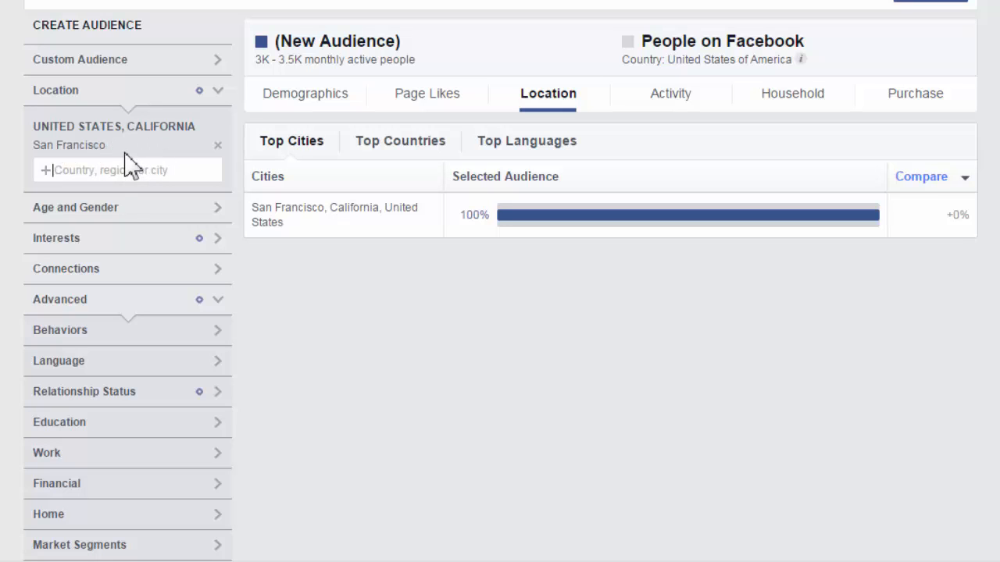
left_click(218, 146)
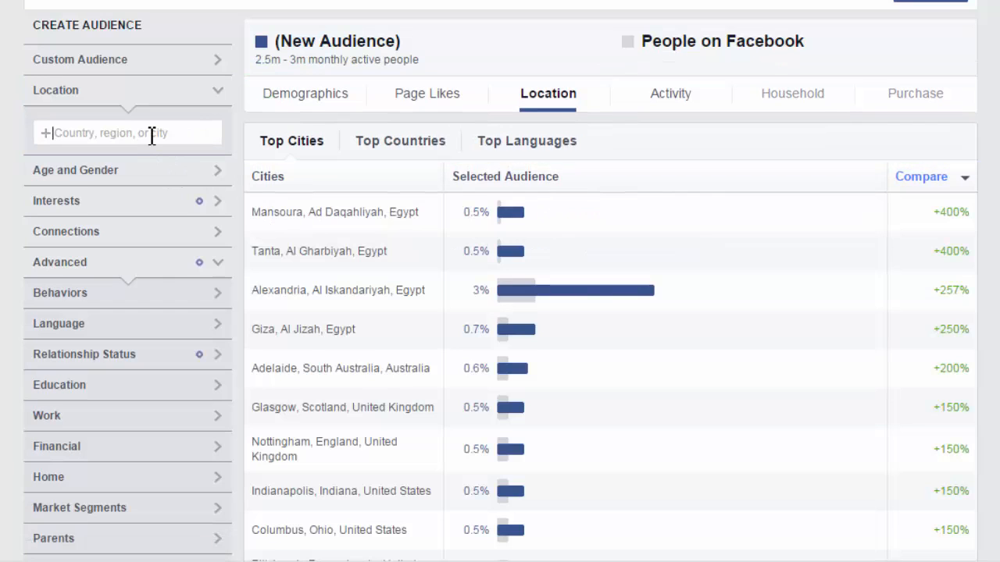
left_click(152, 133)
type("cali")
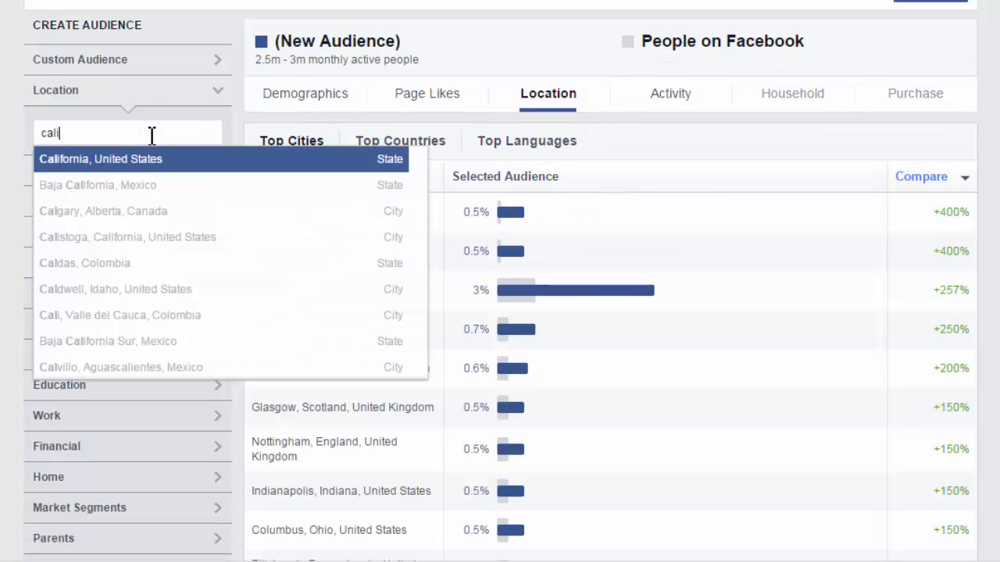
left_click(167, 160)
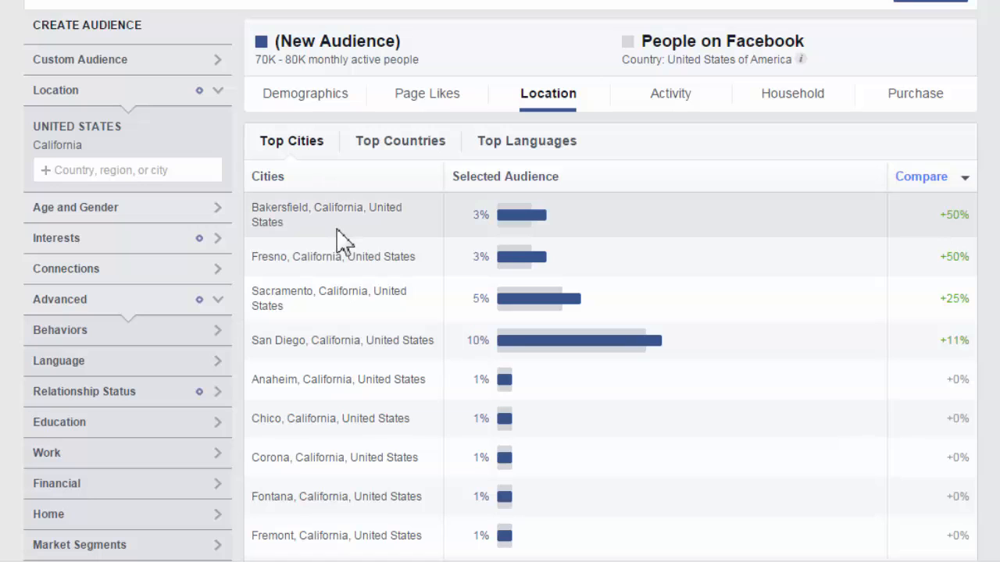
- Examine how often the California audience comments, likes posts and clicks ads compared with people on Facebook
left_click(677, 100)
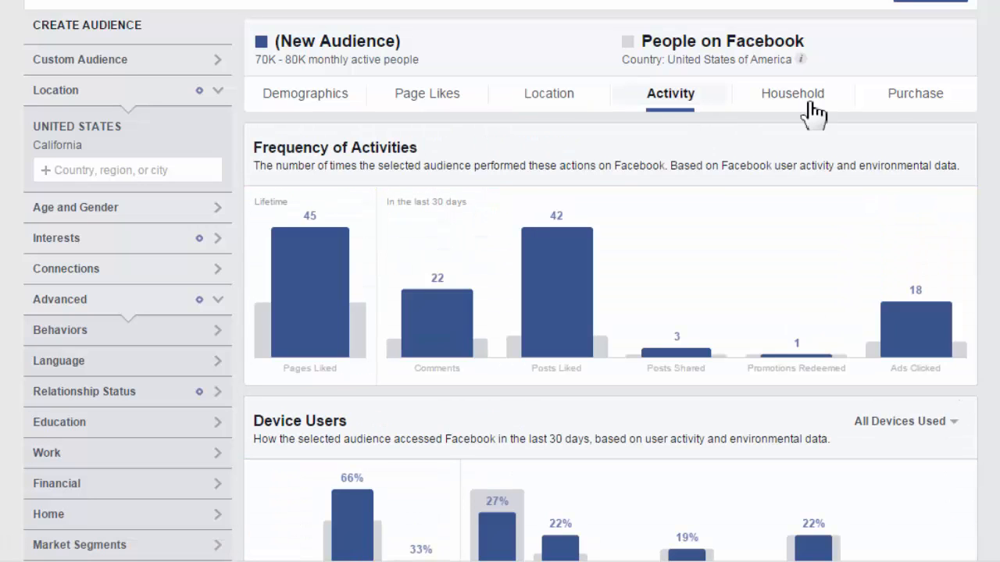
scroll(500, 281, "down", 1)
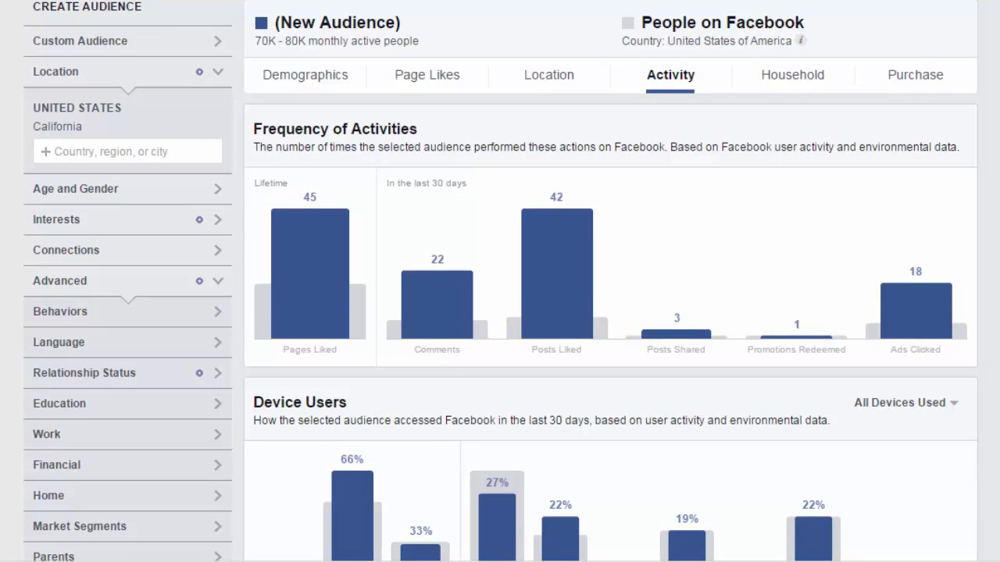
scroll(500, 282, "down", 1)
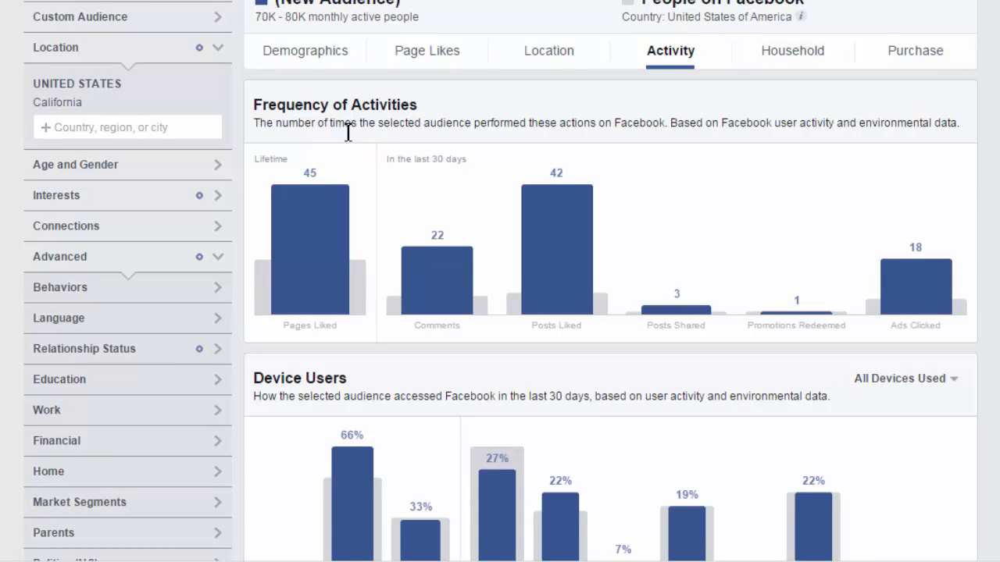
mouse_move(324, 211)
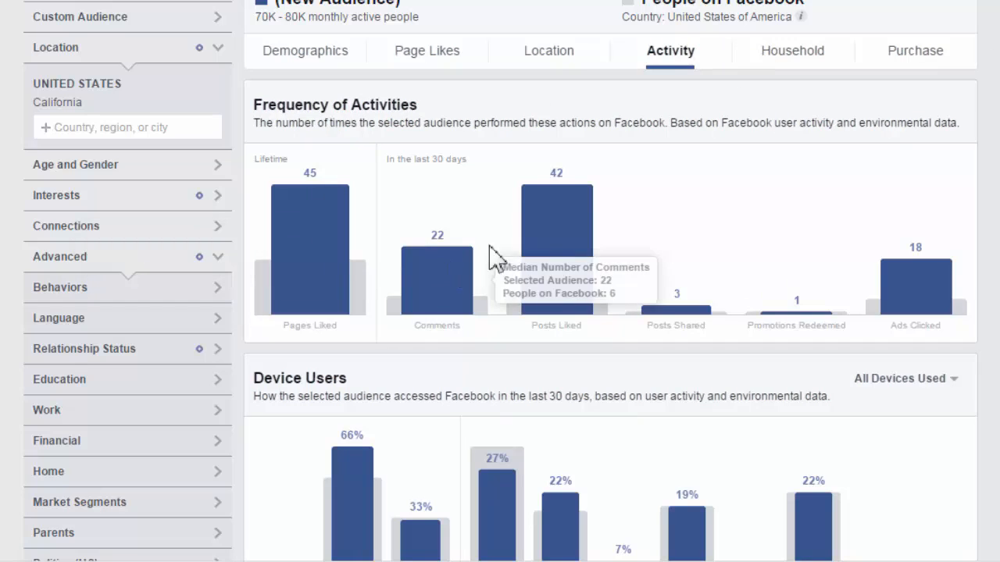
mouse_move(544, 235)
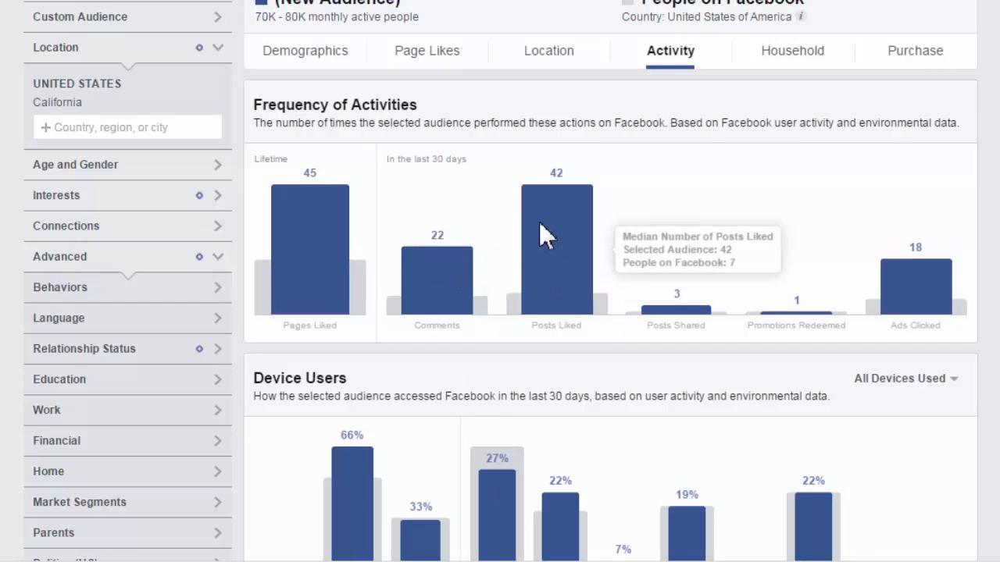
mouse_move(951, 311)
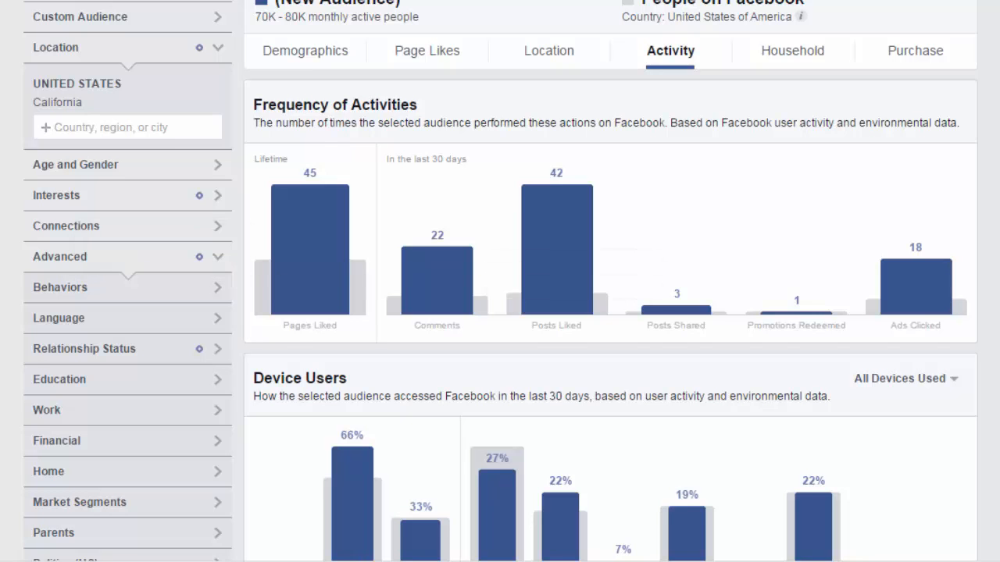
- Examine which devices the California audience uses to access Facebook
scroll(556, 297, "down", 2)
scroll(610, 313, "down", 3)
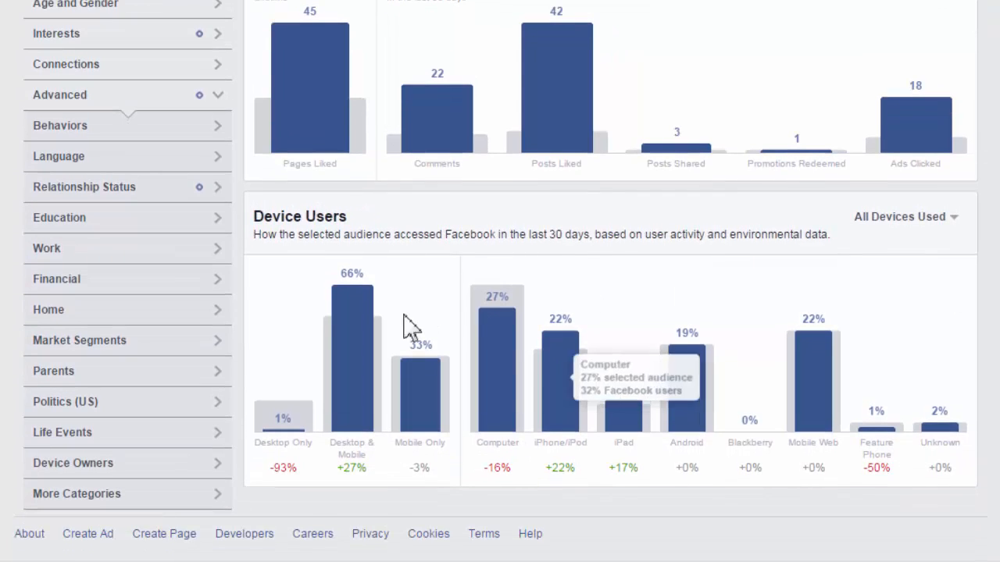
mouse_move(352, 292)
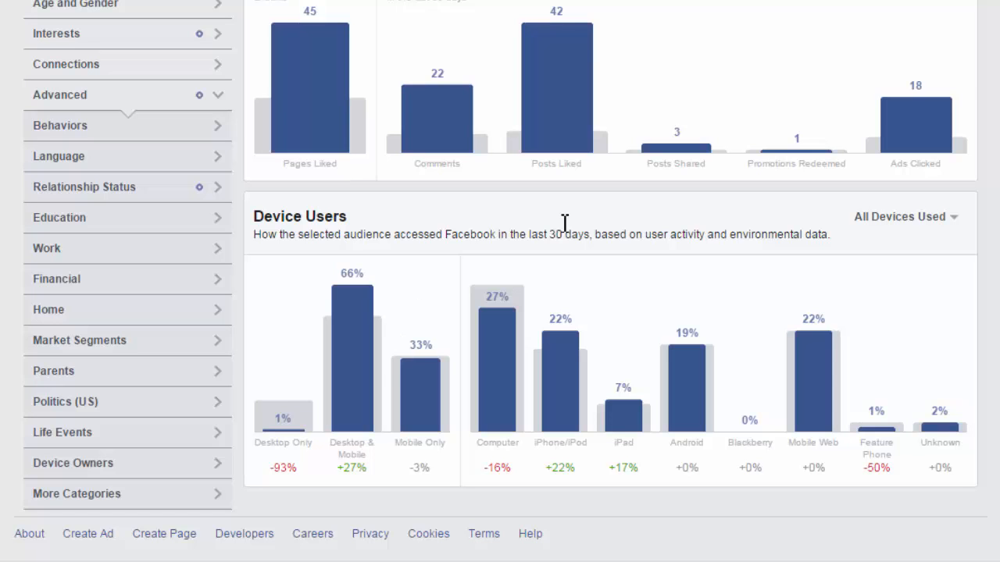
- Examine the California audience's household income, home ownership, household size, home market value and spending methods
scroll(819, 129, "up", 3)
left_click(804, 100)
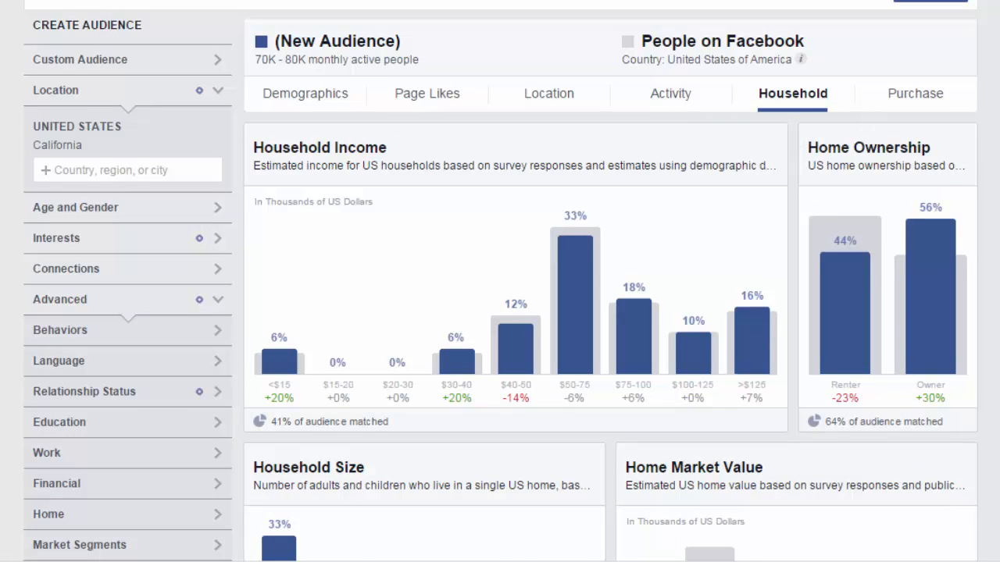
scroll(610, 313, "down", 1)
scroll(609, 312, "down", 1)
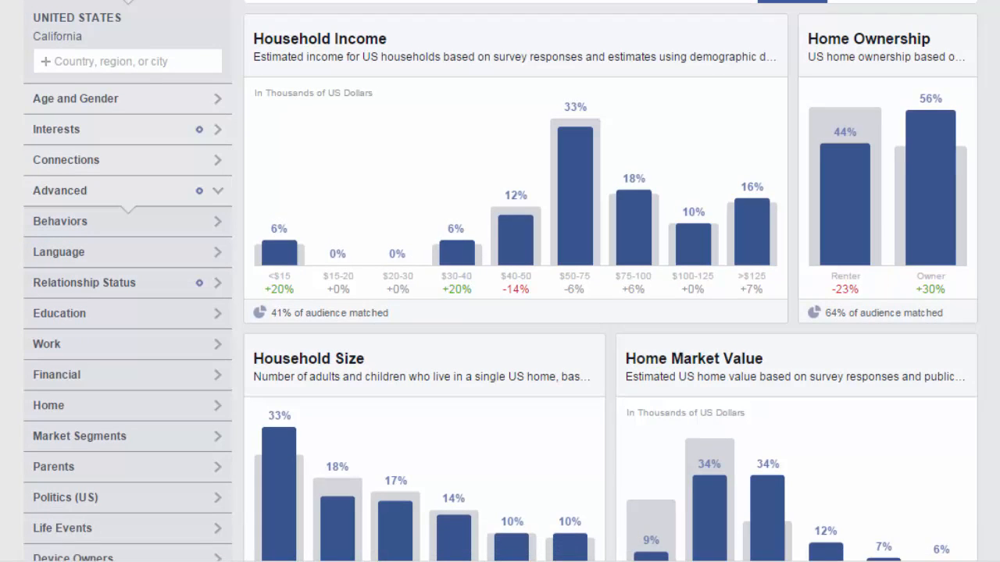
scroll(609, 312, "down", 1)
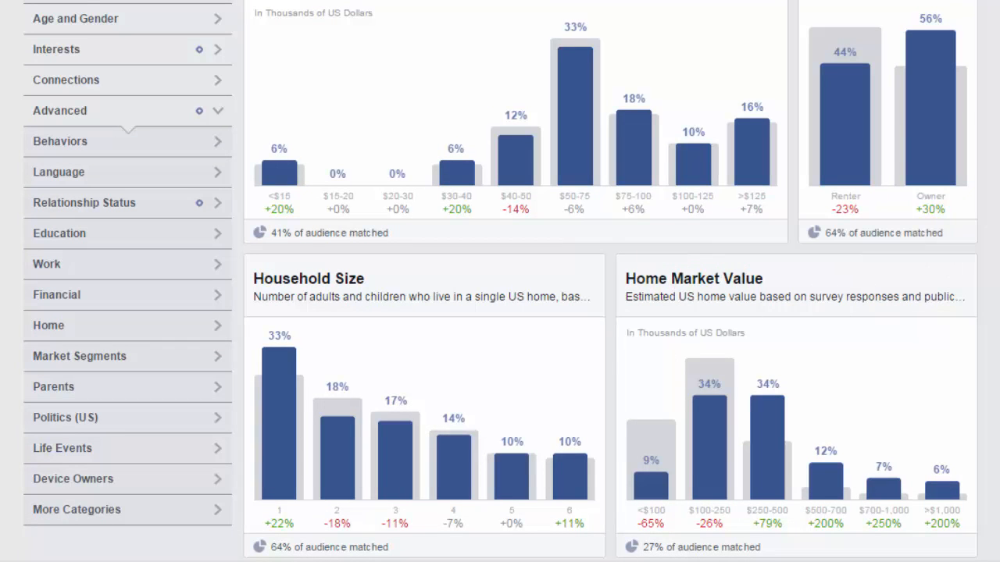
scroll(609, 312, "down", 3)
scroll(359, 367, "down", 2)
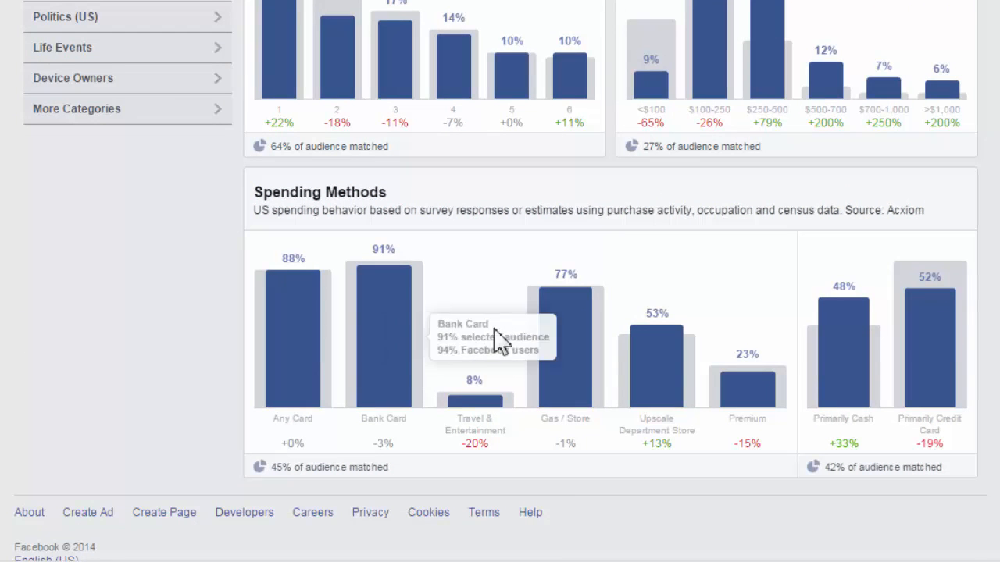
mouse_move(570, 339)
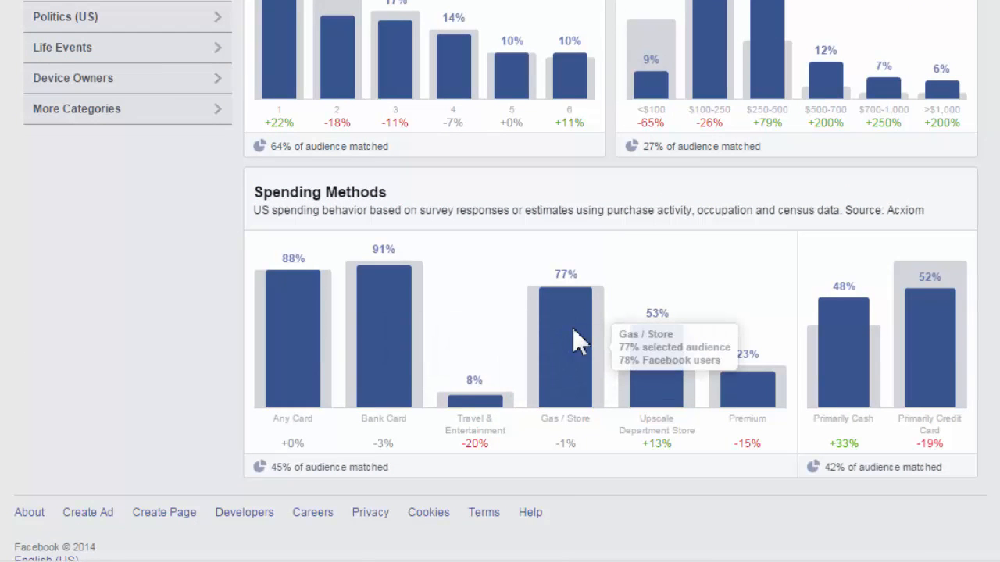
mouse_move(837, 343)
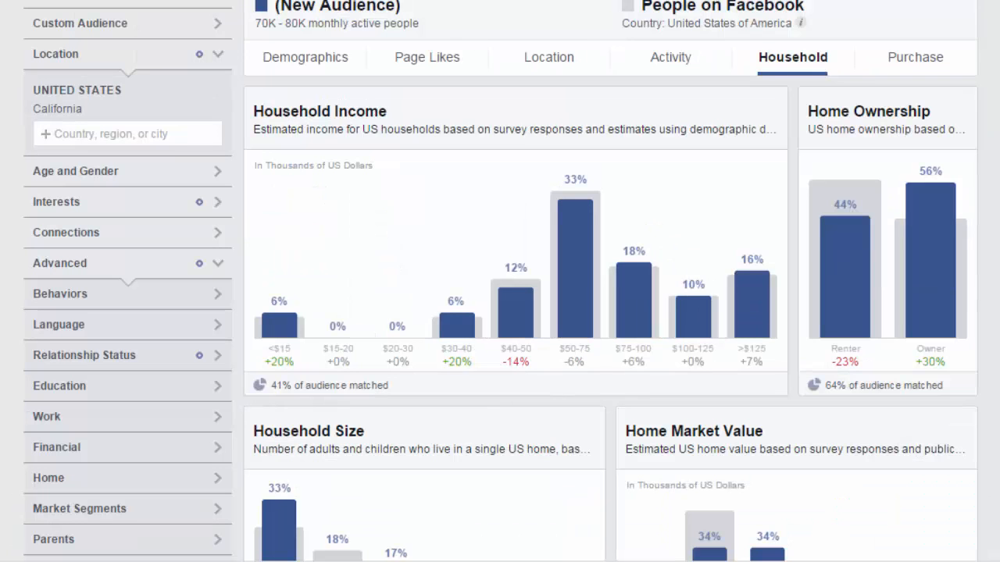
- Examine the California audience's retail spending and online purchases compared with people on Facebook
left_click(912, 67)
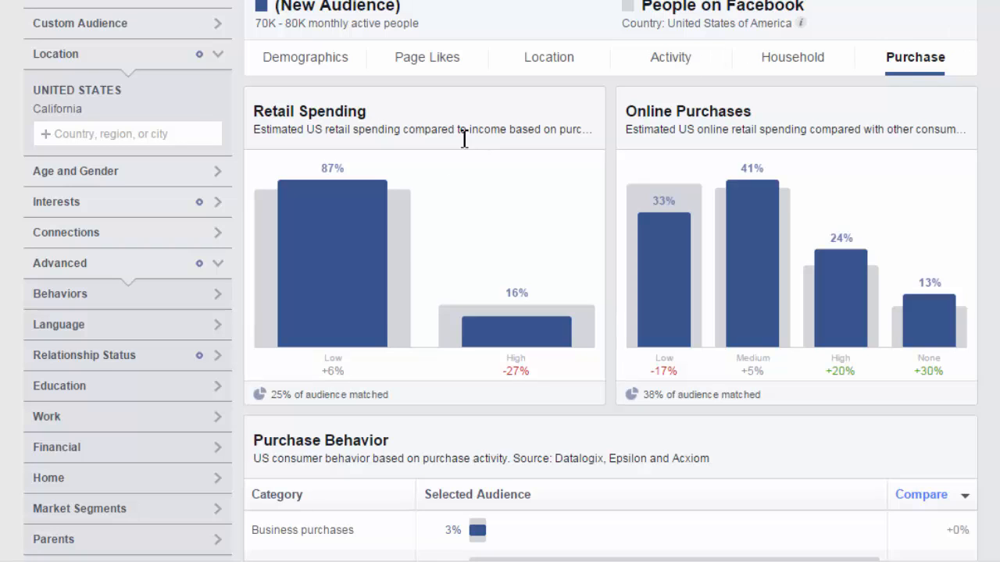
mouse_move(373, 237)
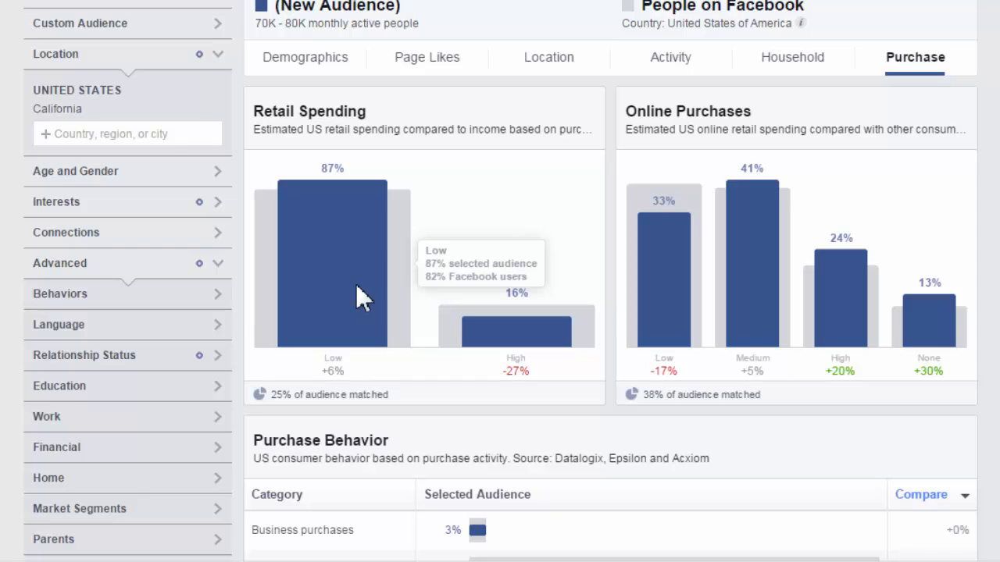
left_click_drag(268, 24, 312, 24)
left_click(312, 24)
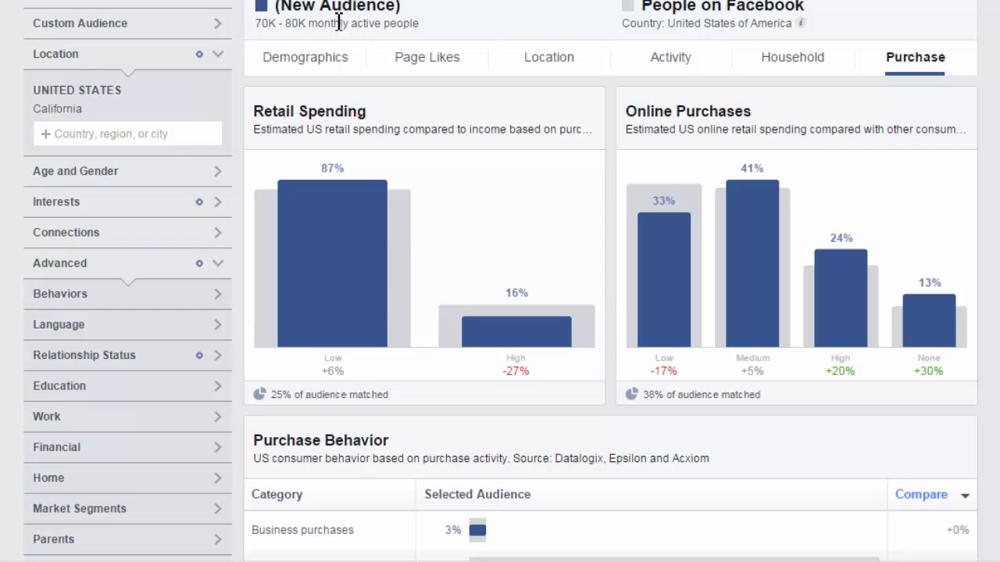
mouse_move(336, 218)
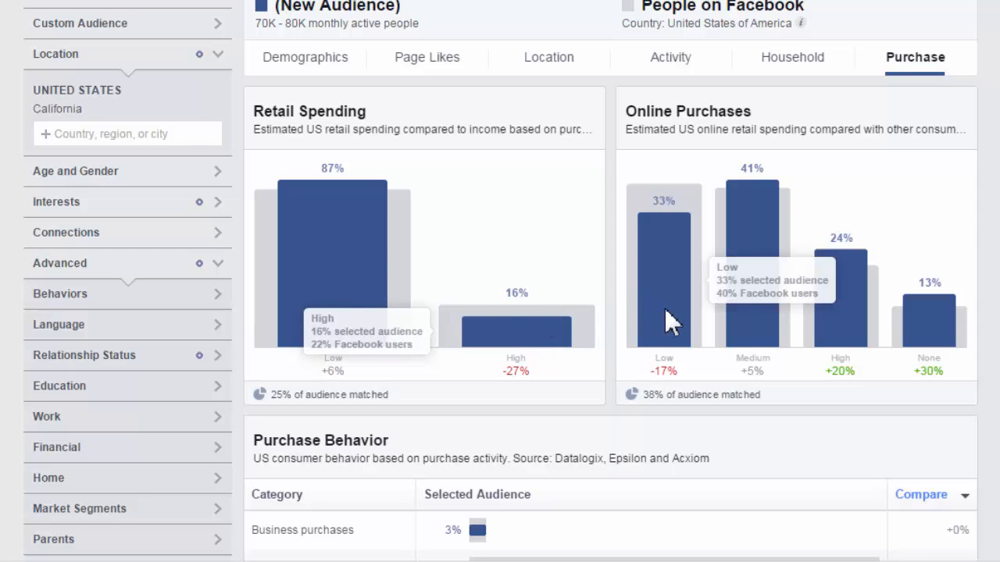
mouse_move(851, 301)
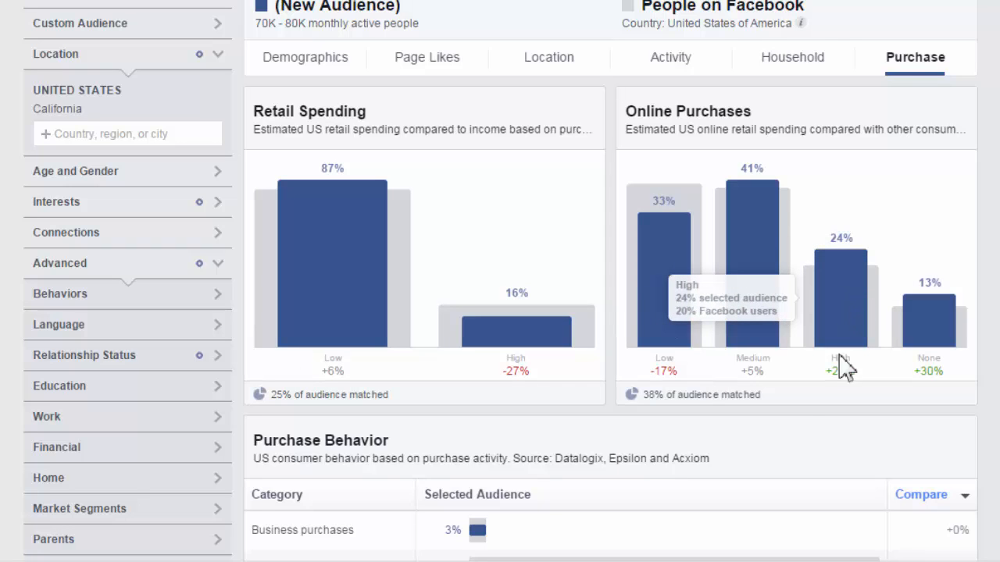
mouse_move(852, 371)
left_click_drag(851, 372, 927, 371)
- Examine the audience's purchase behavior by category and the types of vehicle it is in the market for
scroll(927, 371, "down", 5)
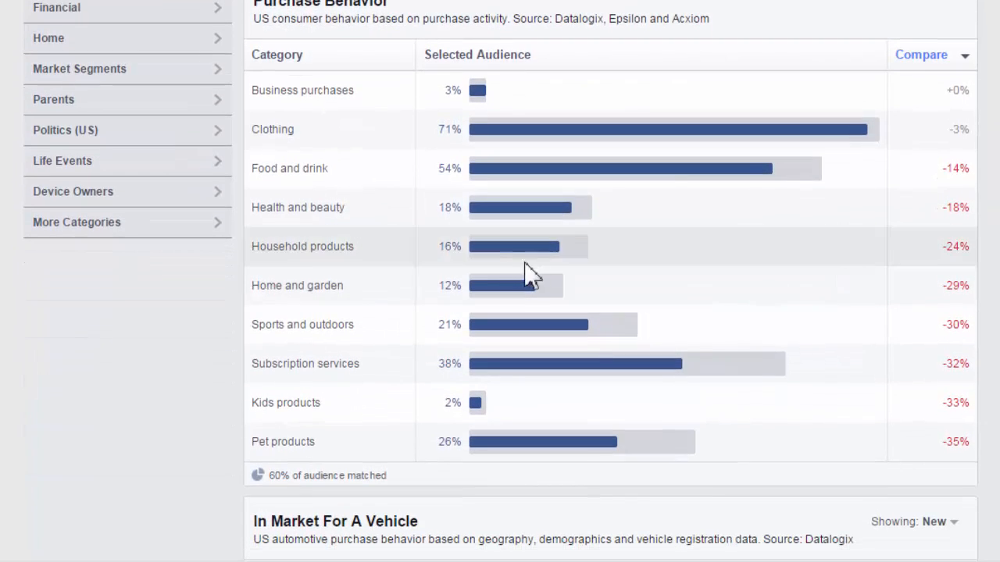
mouse_move(574, 139)
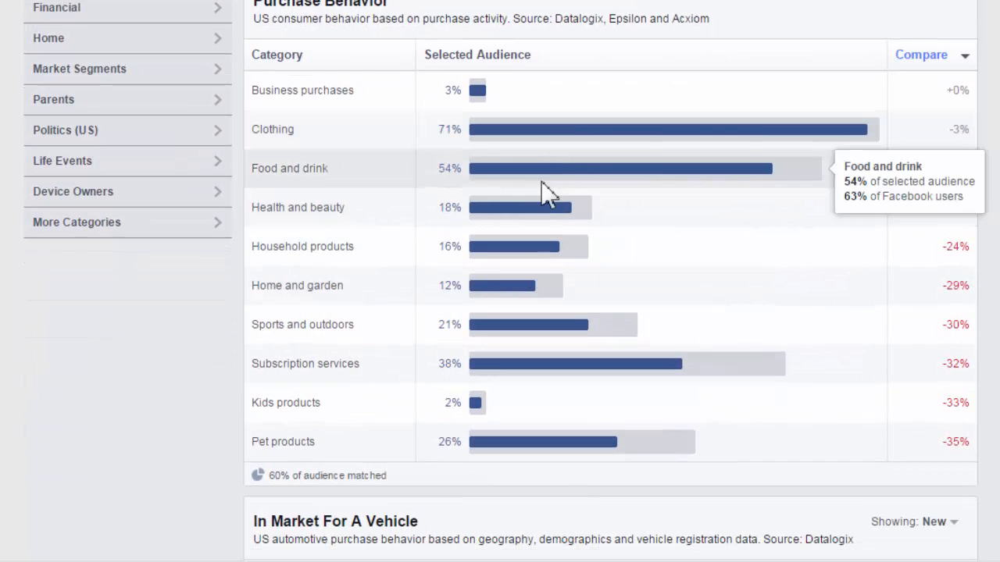
mouse_move(534, 209)
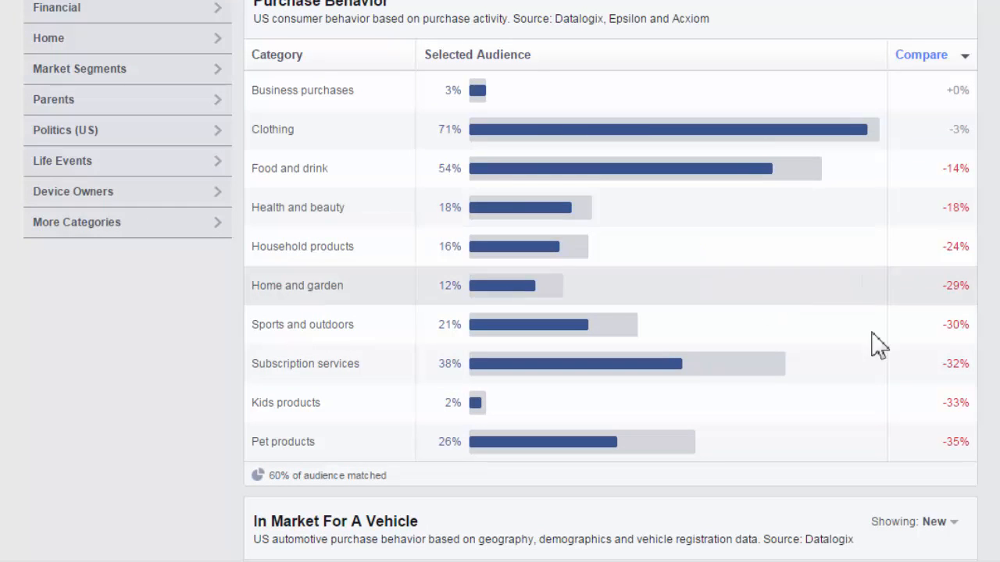
scroll(609, 281, "down", 5)
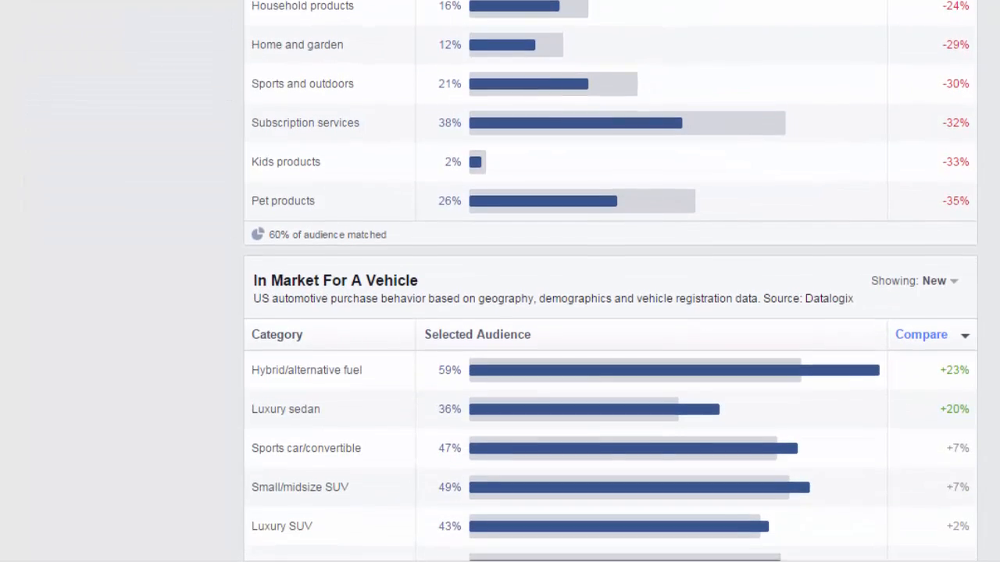
scroll(609, 281, "down", 1)
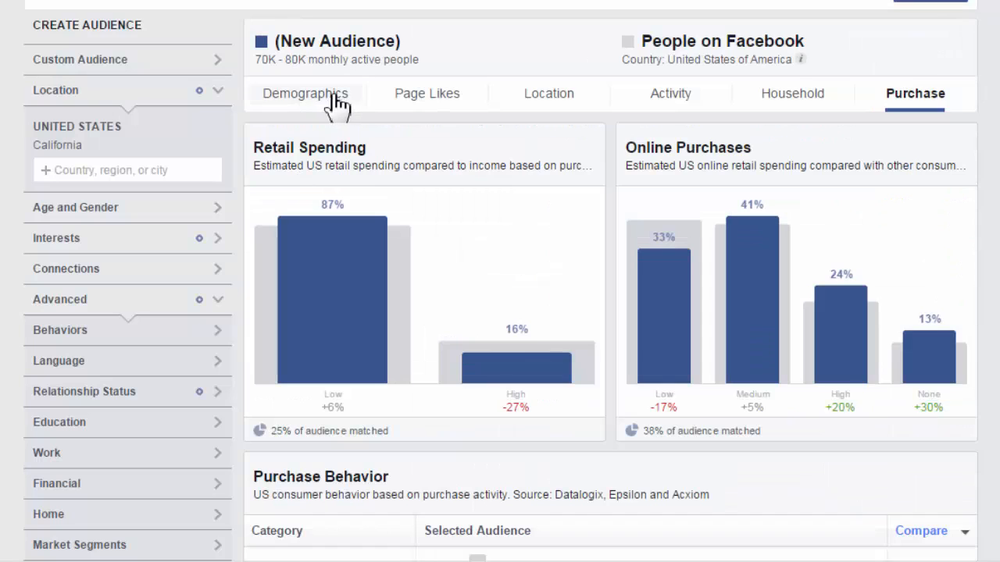
- Return to the audience's demographics and save the audience under the name "Wedding planner"
left_click(304, 95)
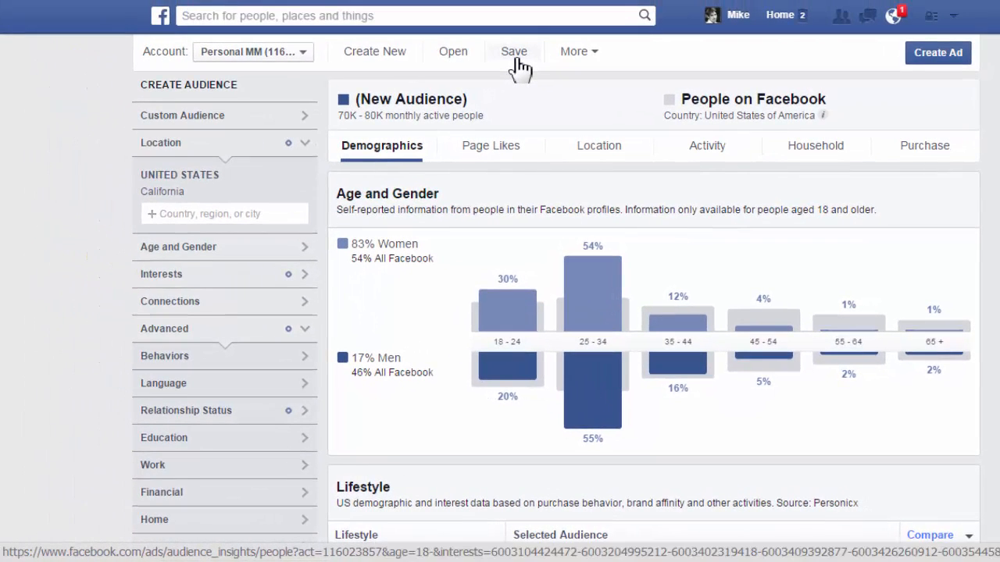
left_click(517, 61)
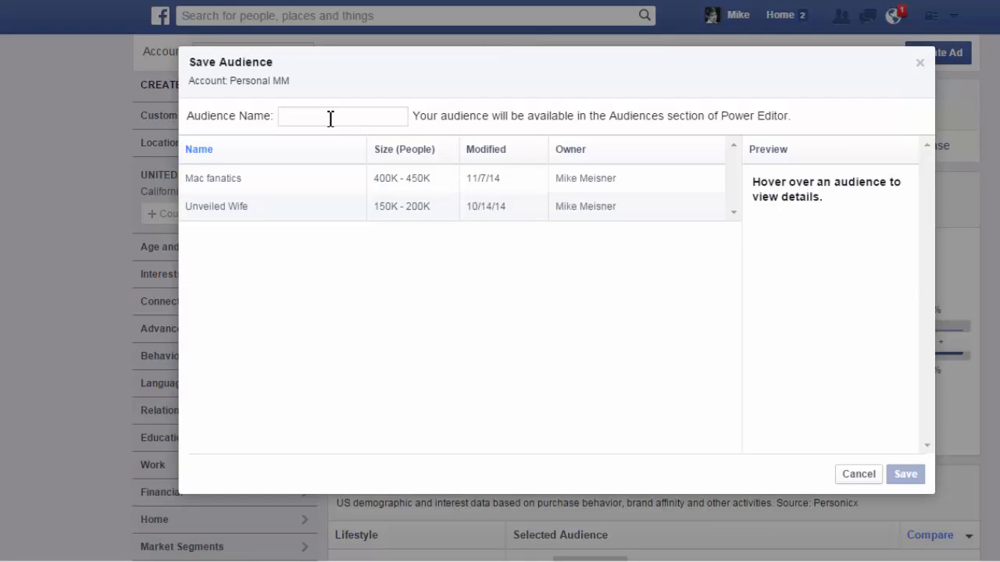
type("Wedding planner")
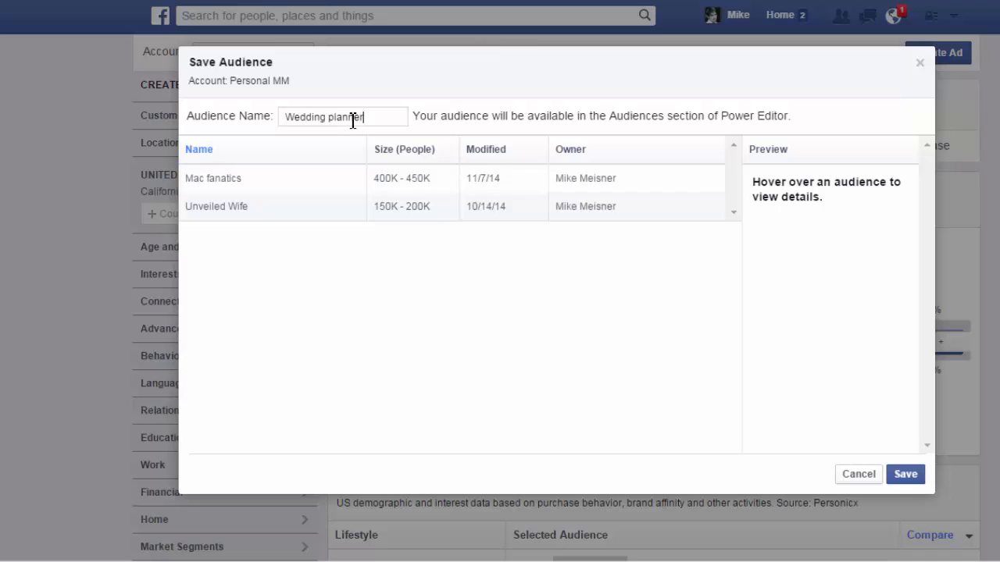
left_click(904, 478)
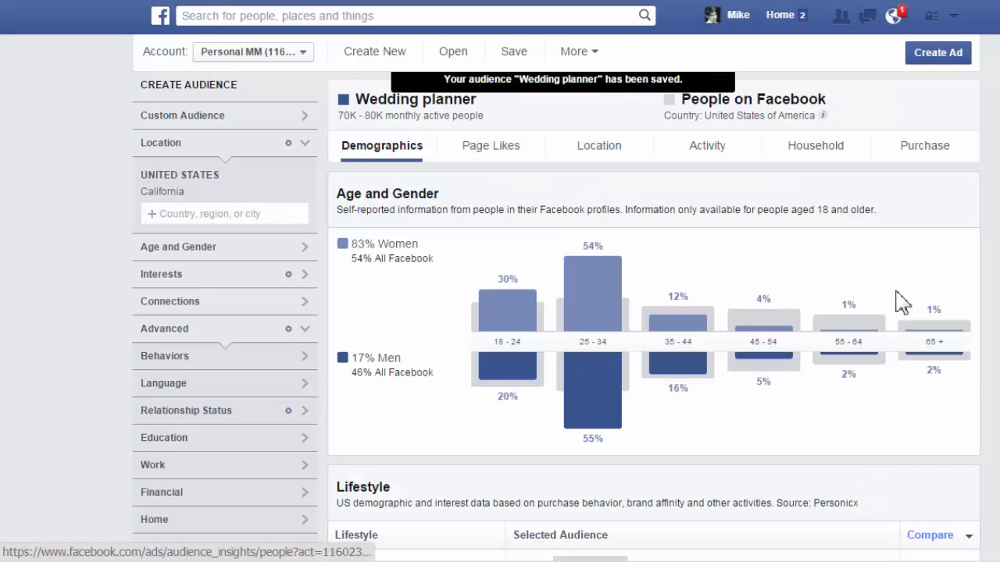